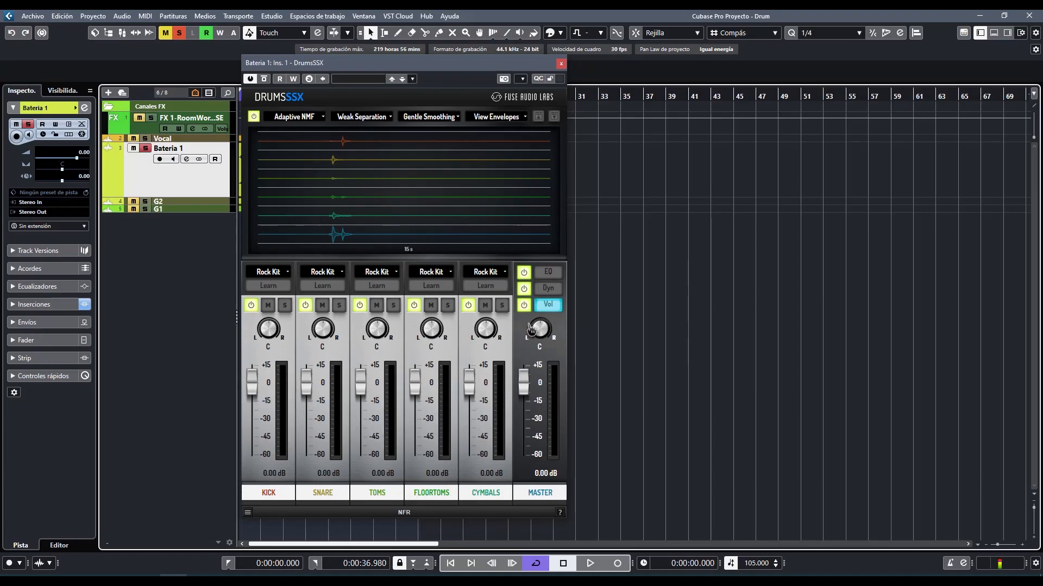
Try the kick channel's Learn function, and bypass and re-enable the plugin's processing.
{"action": "left_click", "coordinate": [268, 287]}
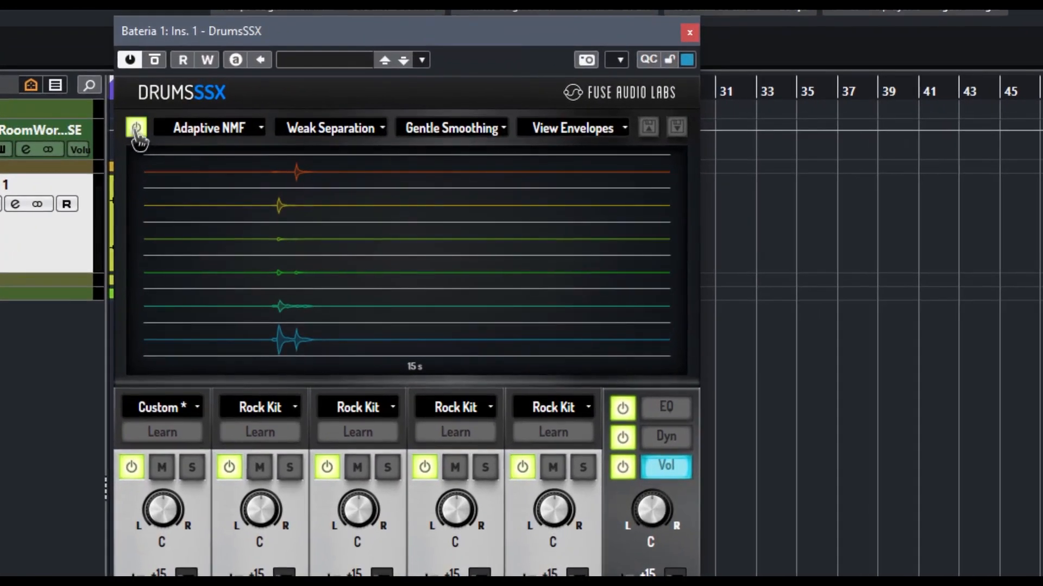
{"action": "left_click", "coordinate": [137, 130]}
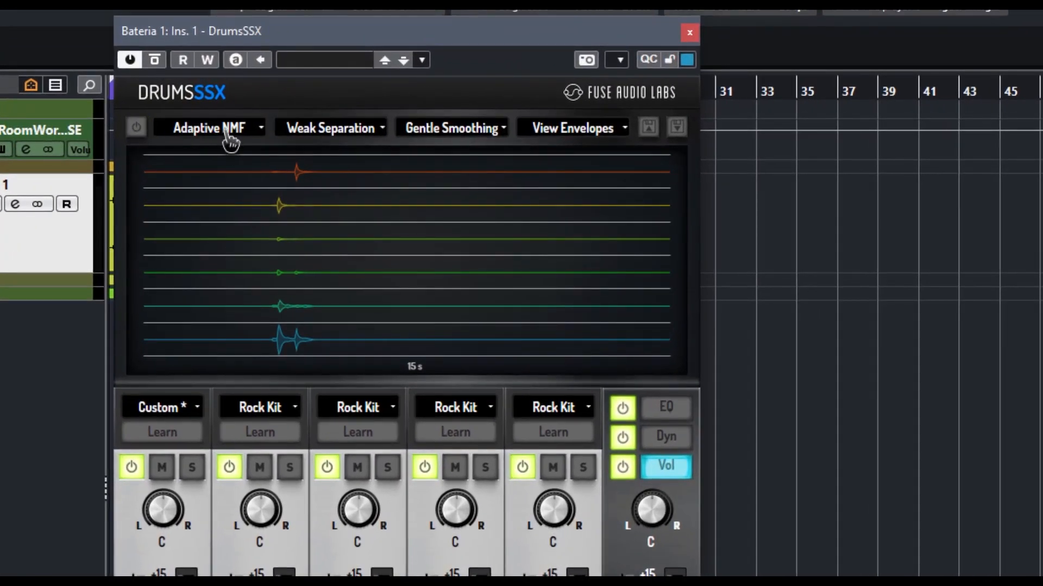
{"action": "left_click", "coordinate": [138, 129]}
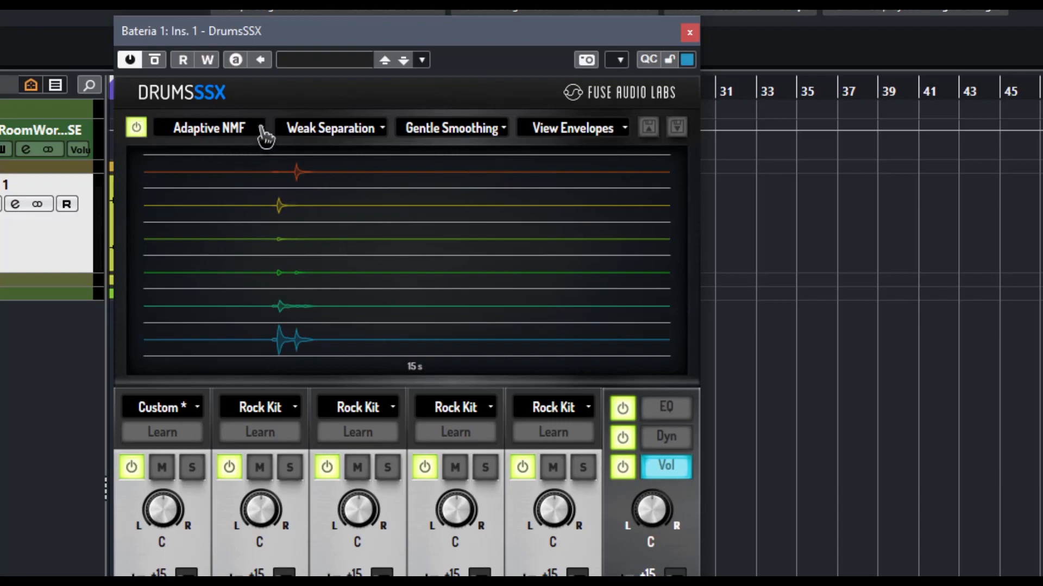
Examine the available options for the NMF algorithm, the separation strength and the smoothing.
{"action": "left_click", "coordinate": [262, 131]}
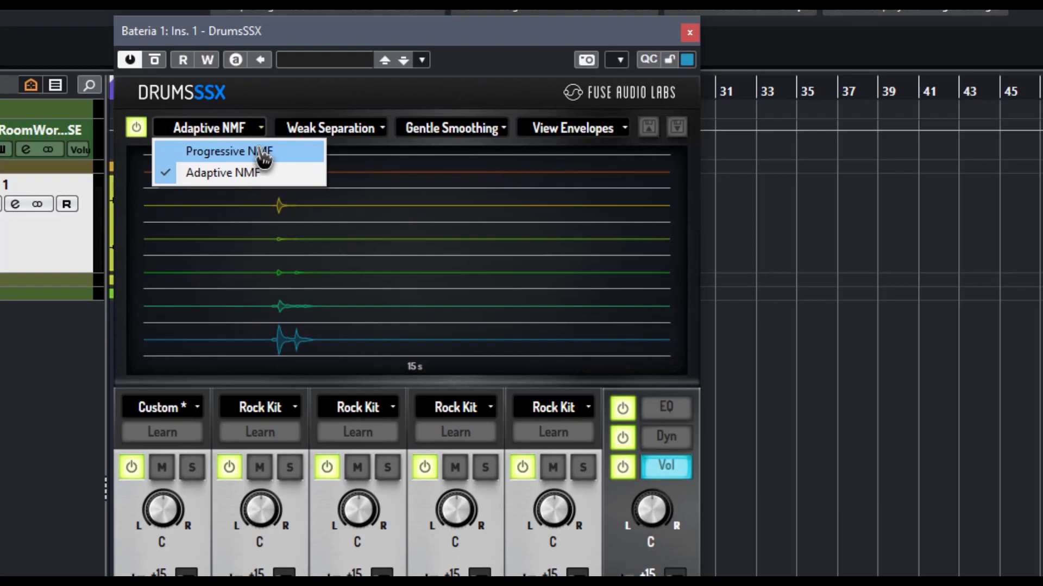
{"action": "left_click", "coordinate": [349, 178]}
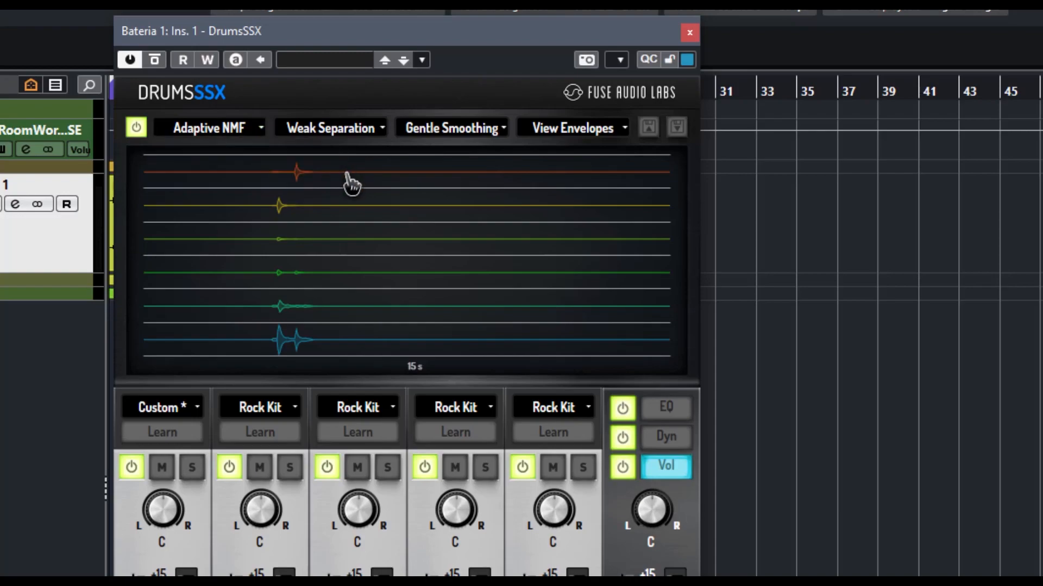
{"action": "left_click", "coordinate": [385, 140]}
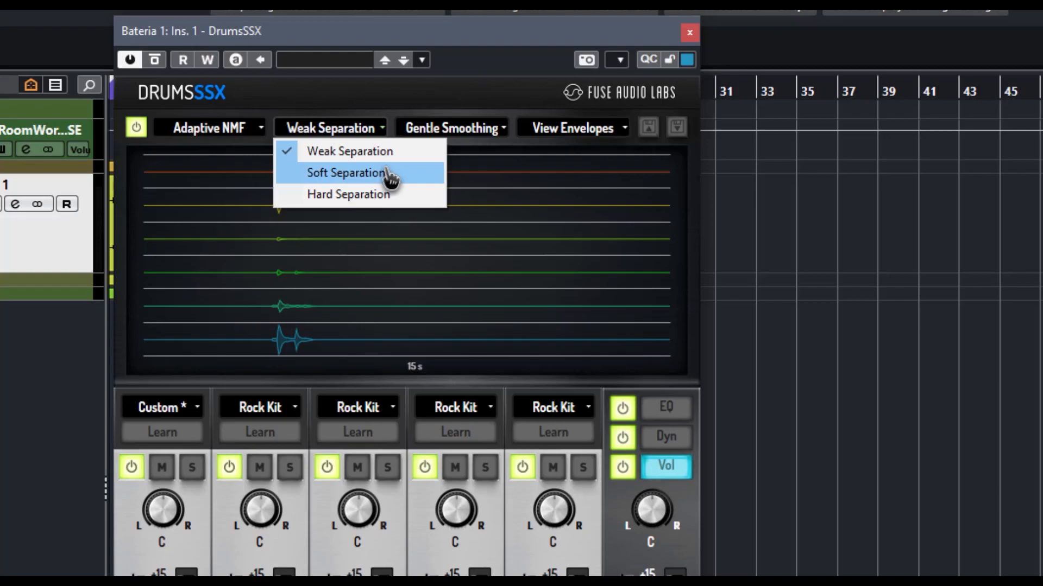
{"action": "left_click", "coordinate": [496, 138]}
{"action": "left_click", "coordinate": [509, 132]}
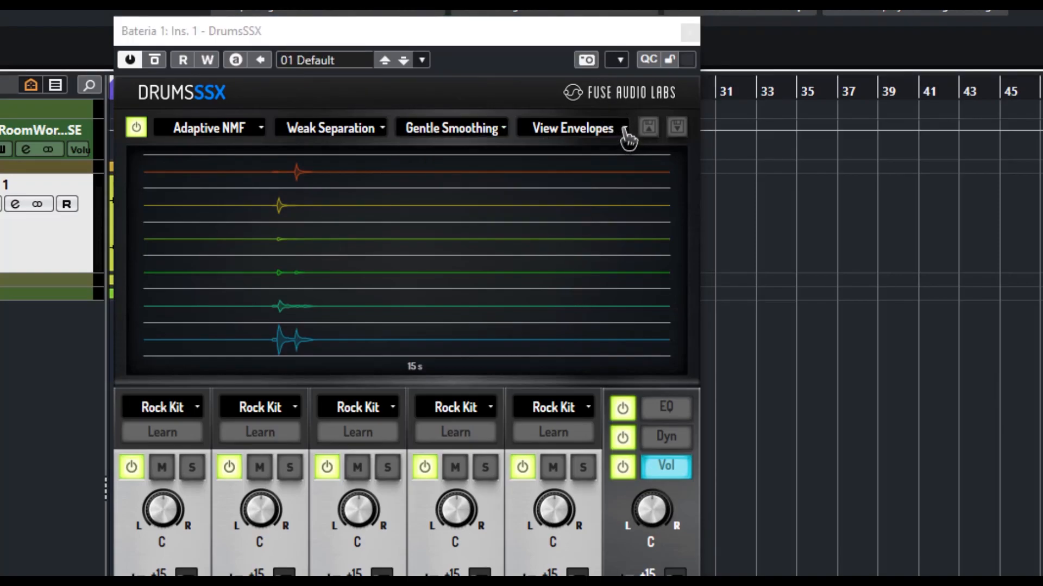
Display the kick's frequency spectrum in the analyzer and return to the envelopes view.
{"action": "left_click", "coordinate": [624, 129]}
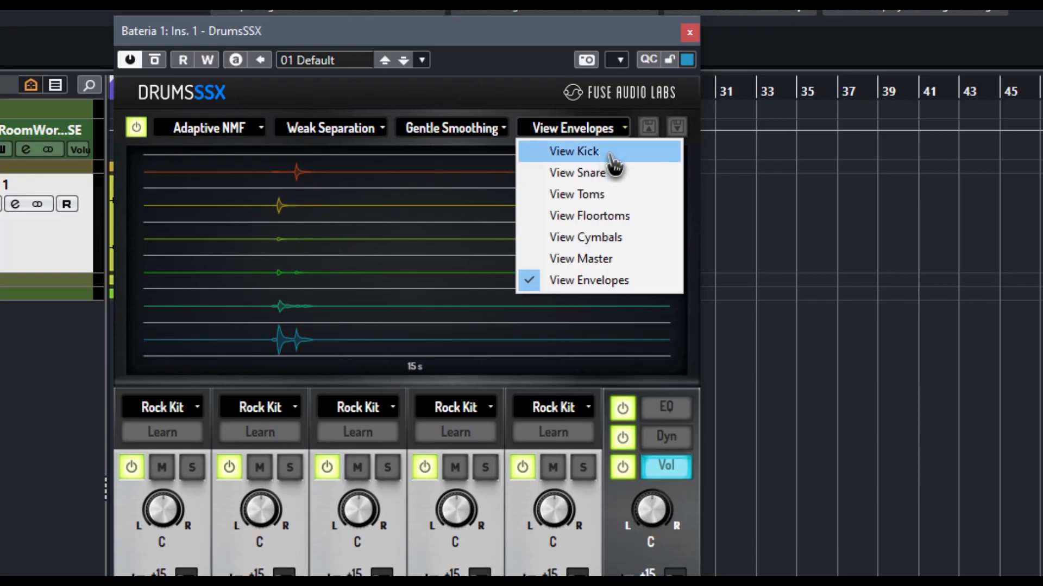
{"action": "left_click", "coordinate": [612, 160]}
{"action": "left_click", "coordinate": [614, 131]}
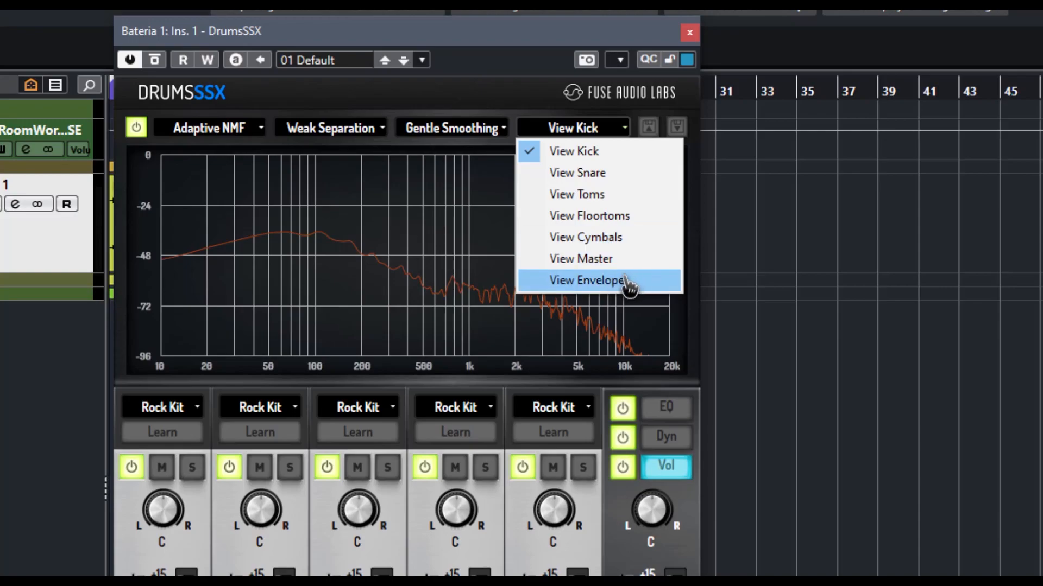
{"action": "left_click", "coordinate": [628, 286]}
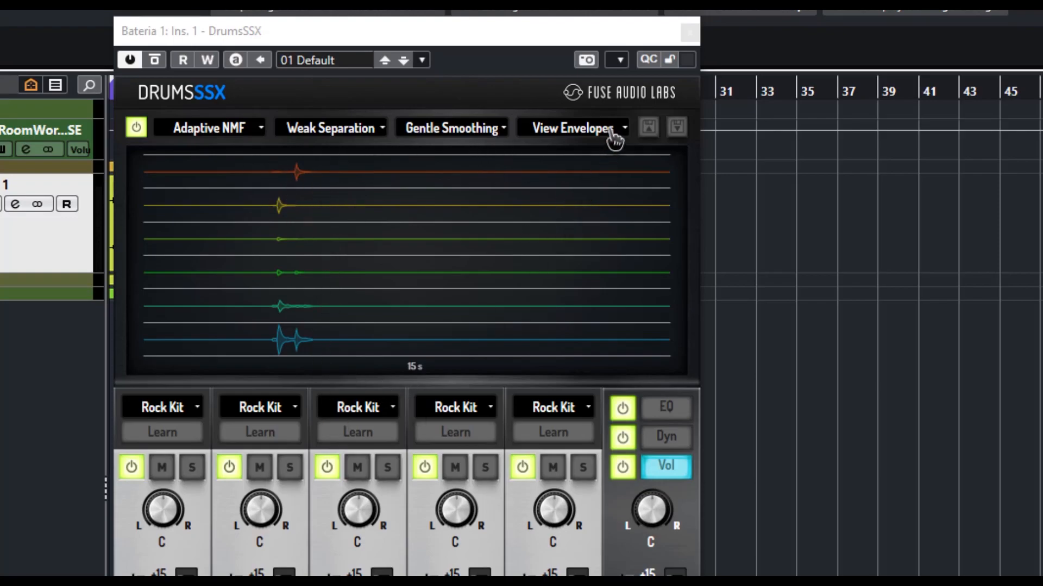
Display the toms and snare frequency spectra in the analyzer and return to the envelopes view.
{"action": "left_click", "coordinate": [614, 141]}
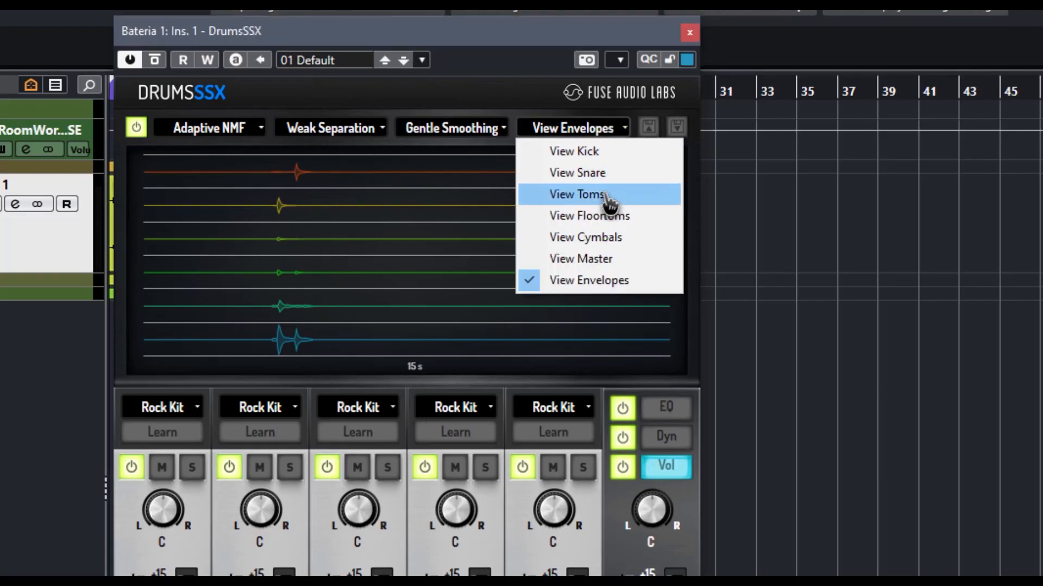
{"action": "left_click", "coordinate": [609, 201]}
{"action": "left_click", "coordinate": [613, 130]}
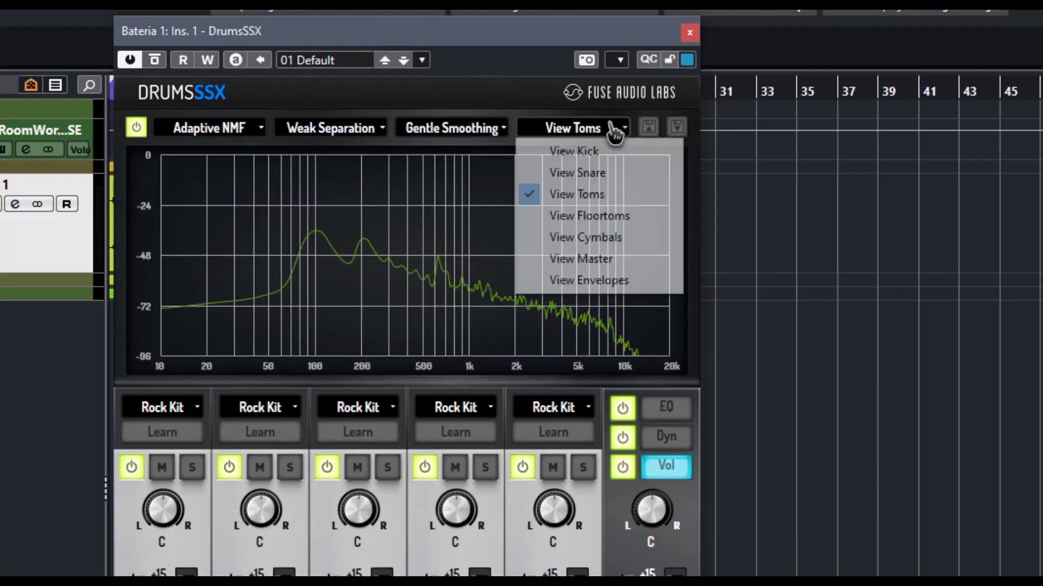
{"action": "left_click", "coordinate": [588, 172]}
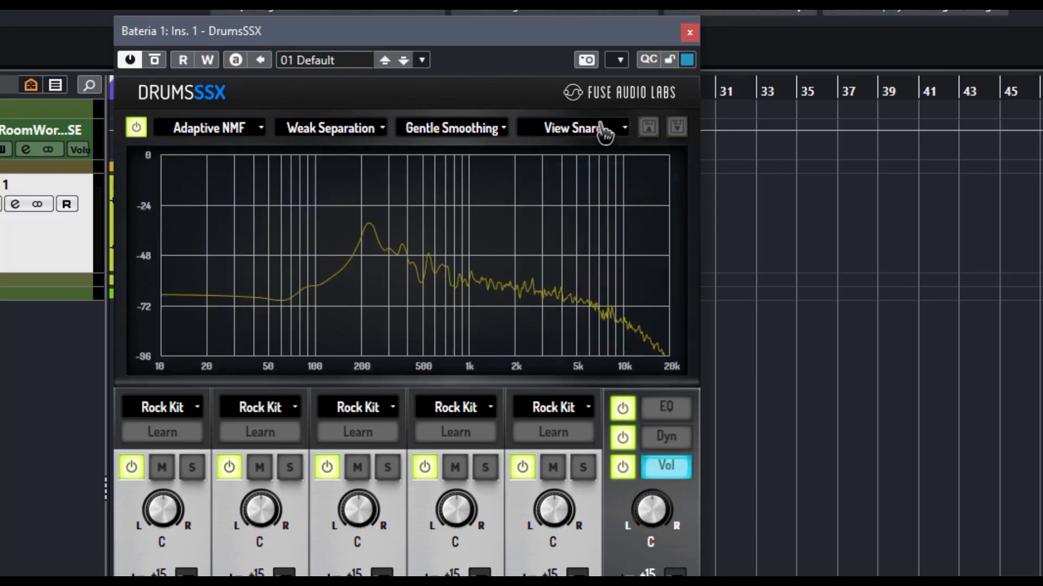
{"action": "left_click", "coordinate": [604, 130]}
{"action": "left_click", "coordinate": [615, 282]}
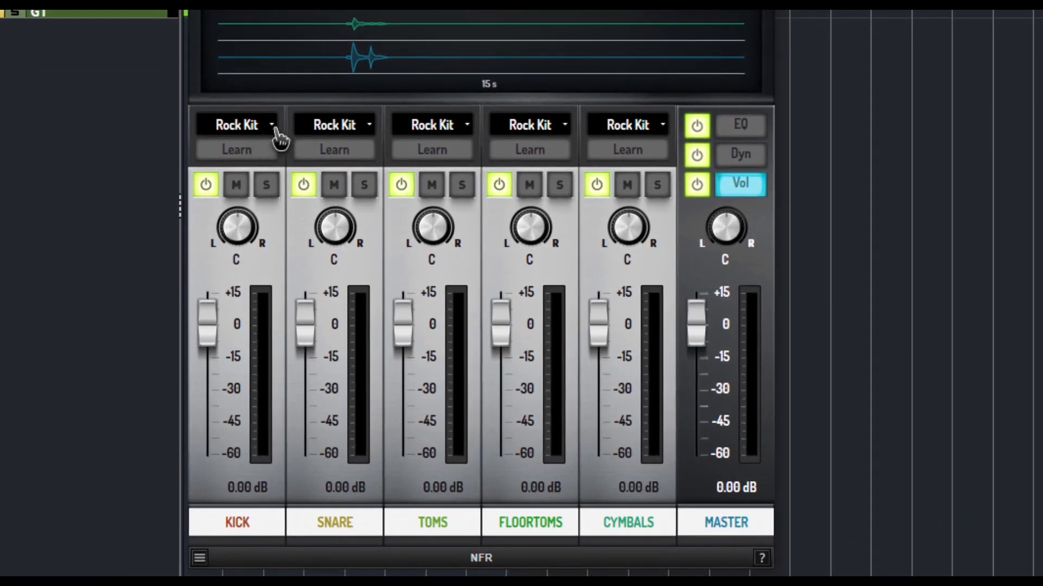
Review the kick channel's kit options, and toggle its power, mute and solo switches and restore them.
{"action": "left_click", "coordinate": [224, 308]}
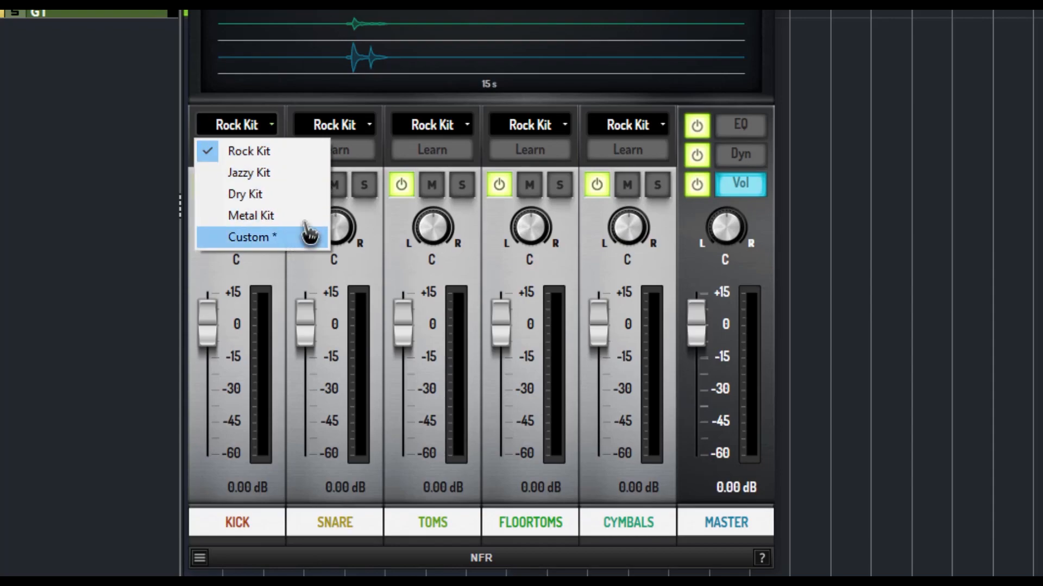
{"action": "left_click", "coordinate": [294, 282]}
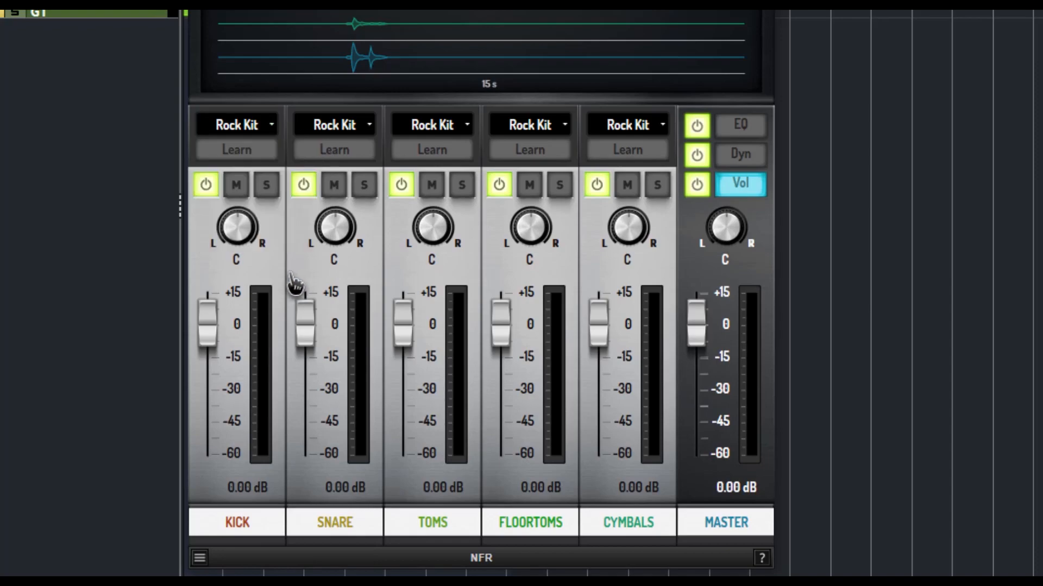
{"action": "left_click", "coordinate": [209, 188]}
{"action": "left_click", "coordinate": [207, 187]}
{"action": "left_click", "coordinate": [246, 185]}
{"action": "left_click", "coordinate": [247, 185]}
{"action": "left_click", "coordinate": [266, 185]}
{"action": "left_click", "coordinate": [268, 185]}
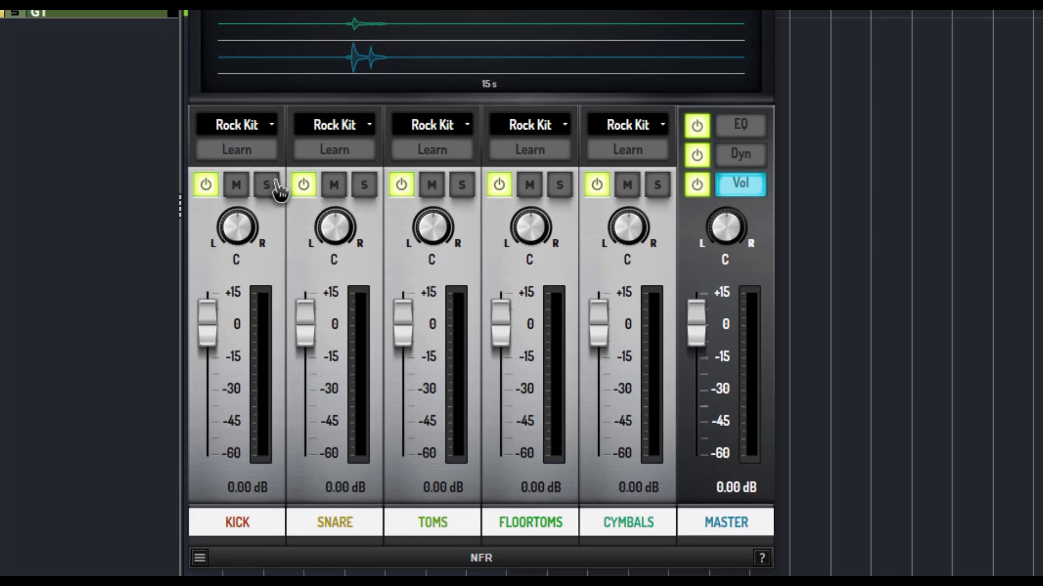
Start and stop the Learn function on the kick channel.
{"action": "left_click", "coordinate": [240, 158]}
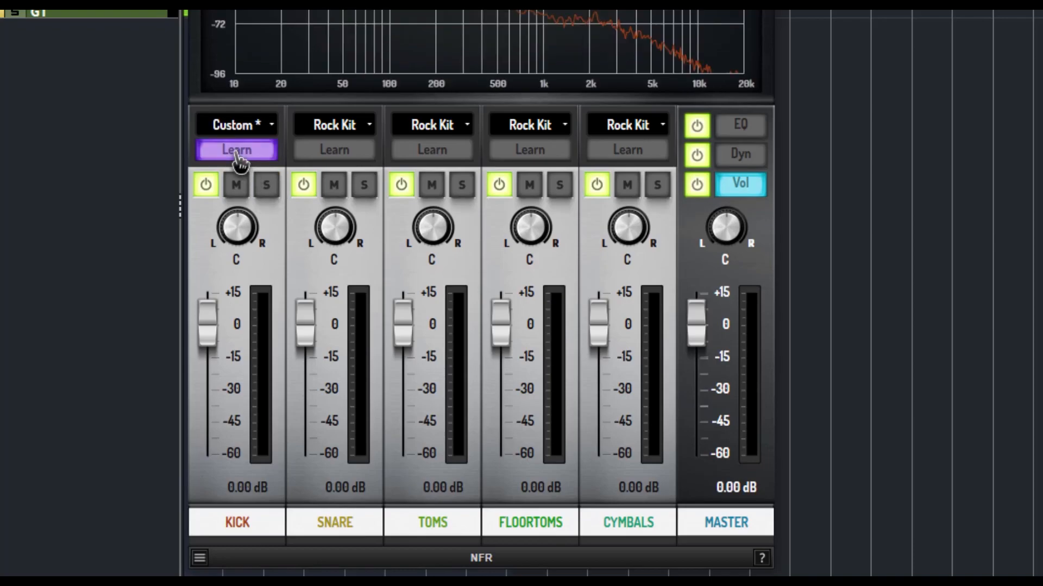
{"action": "left_click", "coordinate": [238, 155]}
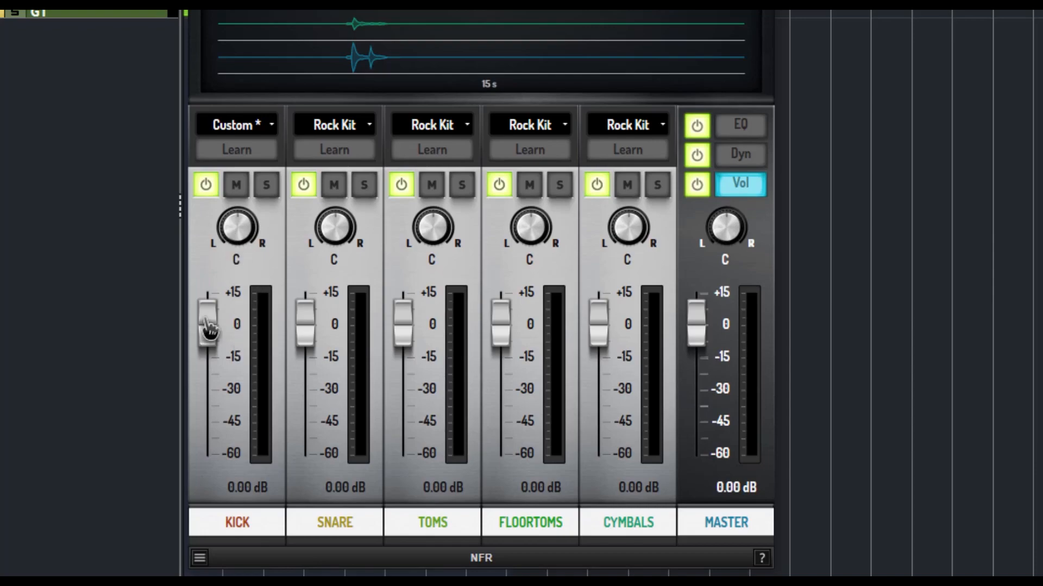
Open the kick, snare, toms and floortoms channel names for editing and leave the text entry.
{"action": "double_click", "coordinate": [239, 531]}
{"action": "double_click", "coordinate": [291, 531]}
{"action": "double_click", "coordinate": [429, 531]}
{"action": "double_click", "coordinate": [522, 530]}
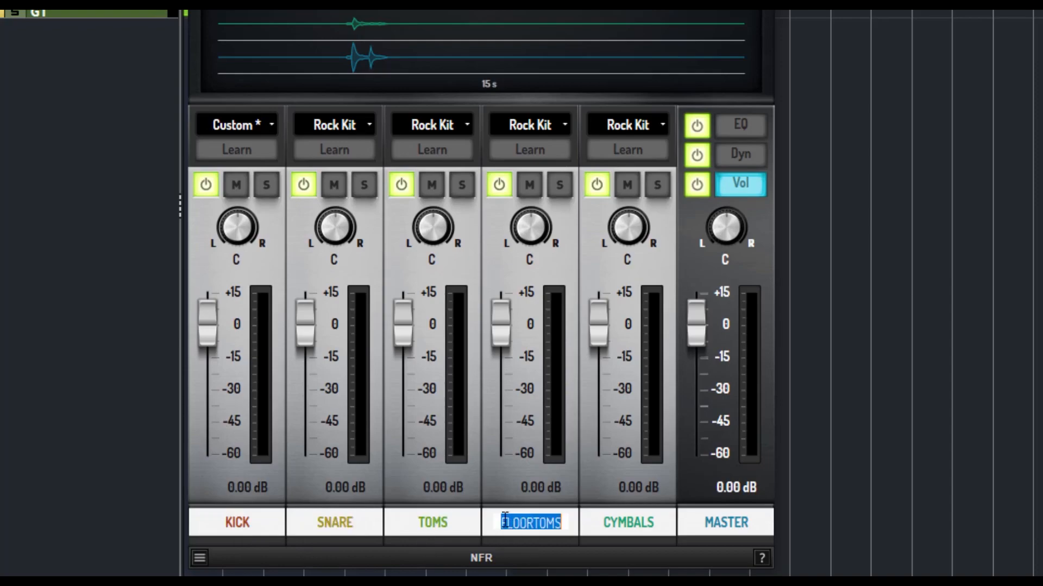
{"action": "left_click", "coordinate": [669, 276]}
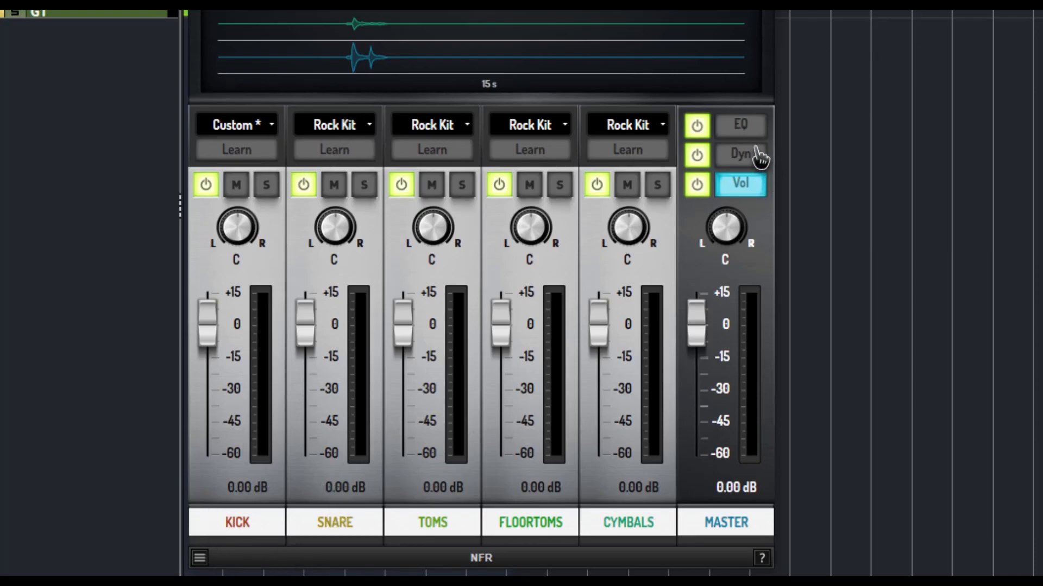
Show the EQ controls of the channels and set the kick's high gain to 0.15 dB.
{"action": "left_click", "coordinate": [744, 130]}
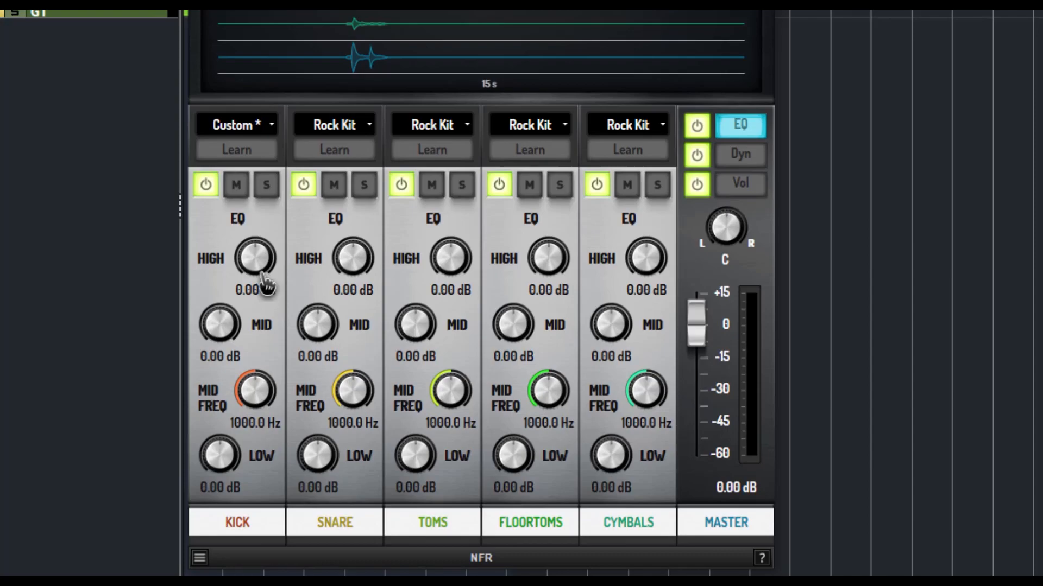
{"action": "left_click_drag", "start_coordinate": [266, 284], "coordinate": [239, 247]}
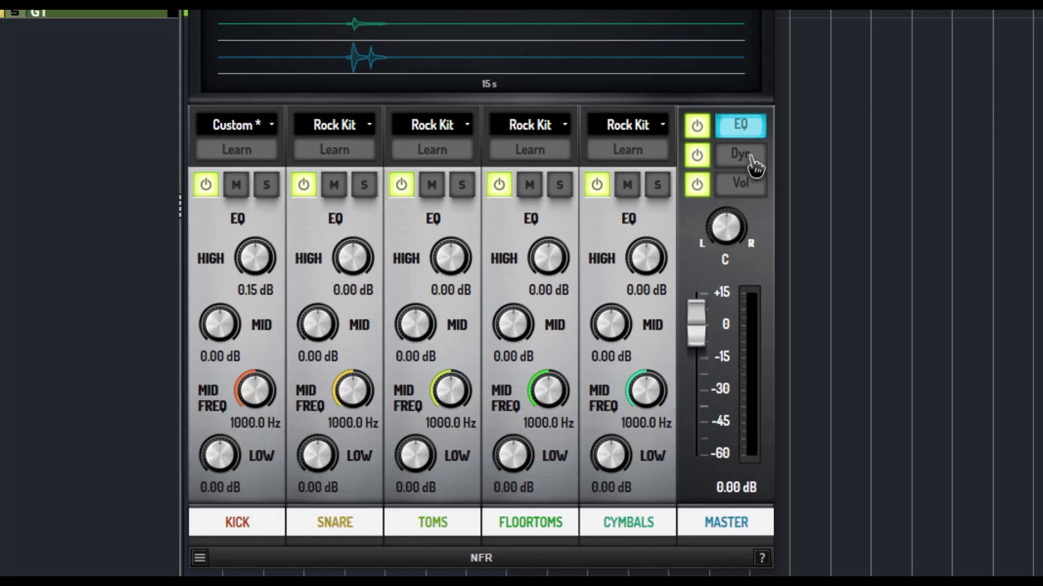
Show the dynamics controls of the channels and return to the volume faders.
{"action": "left_click", "coordinate": [754, 163]}
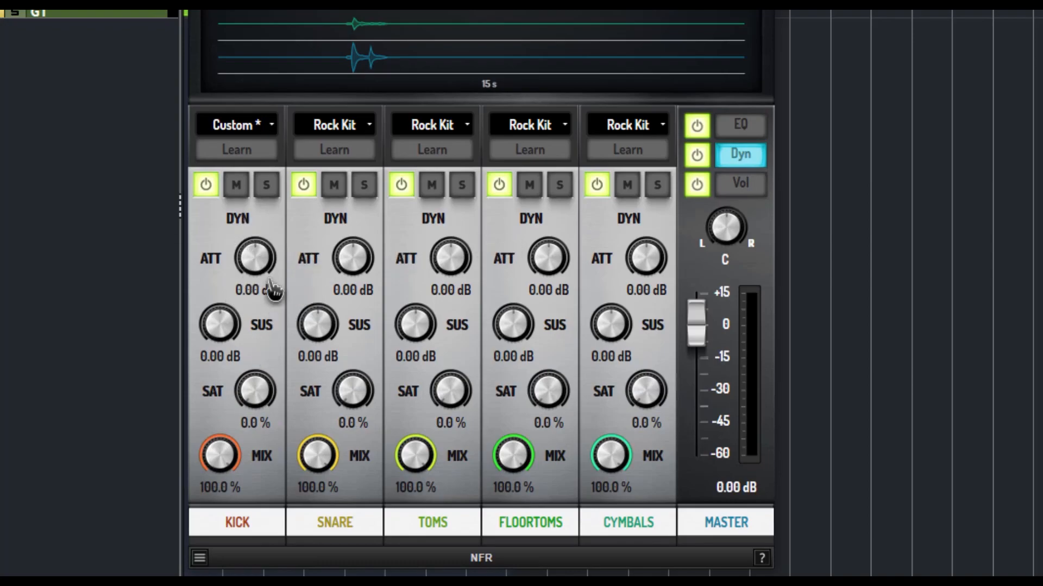
{"action": "left_click_drag", "start_coordinate": [242, 412], "coordinate": [261, 435]}
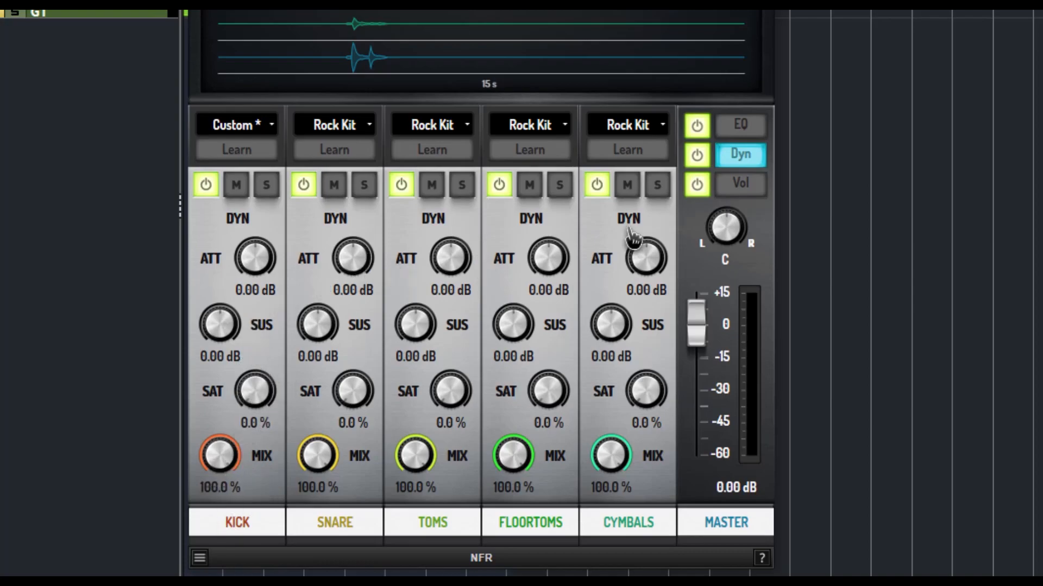
{"action": "left_click", "coordinate": [762, 184]}
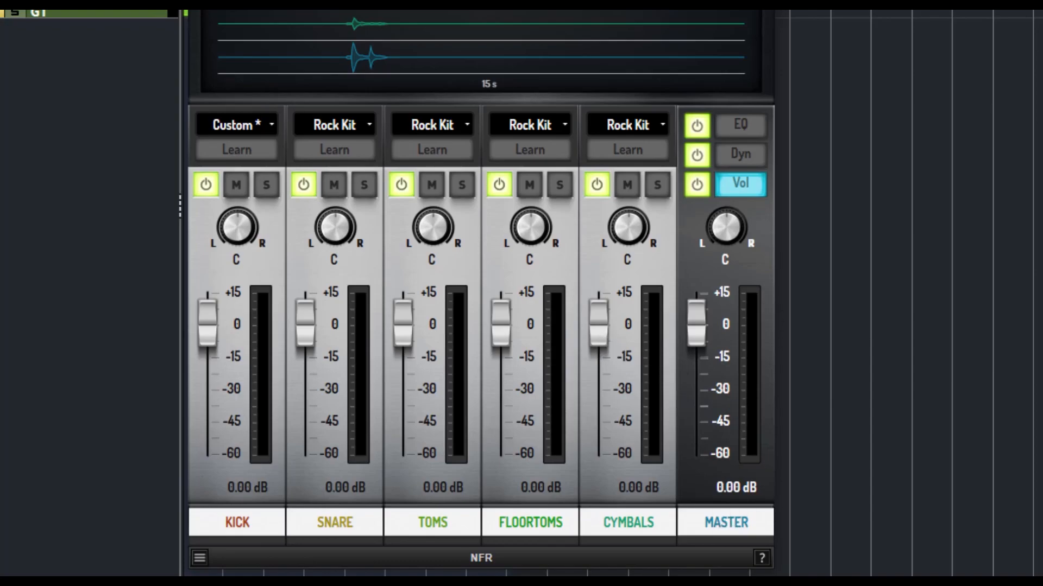
Try the plugin's interface at Medium (90%) and at Small (80%) size.
{"action": "left_click", "coordinate": [199, 557]}
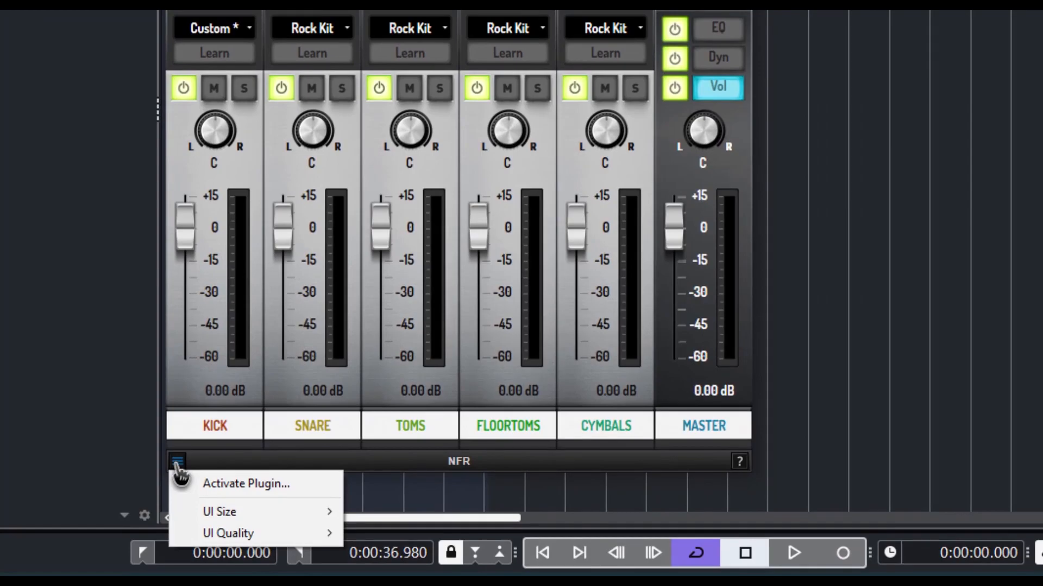
{"action": "mouse_move", "coordinate": [255, 511]}
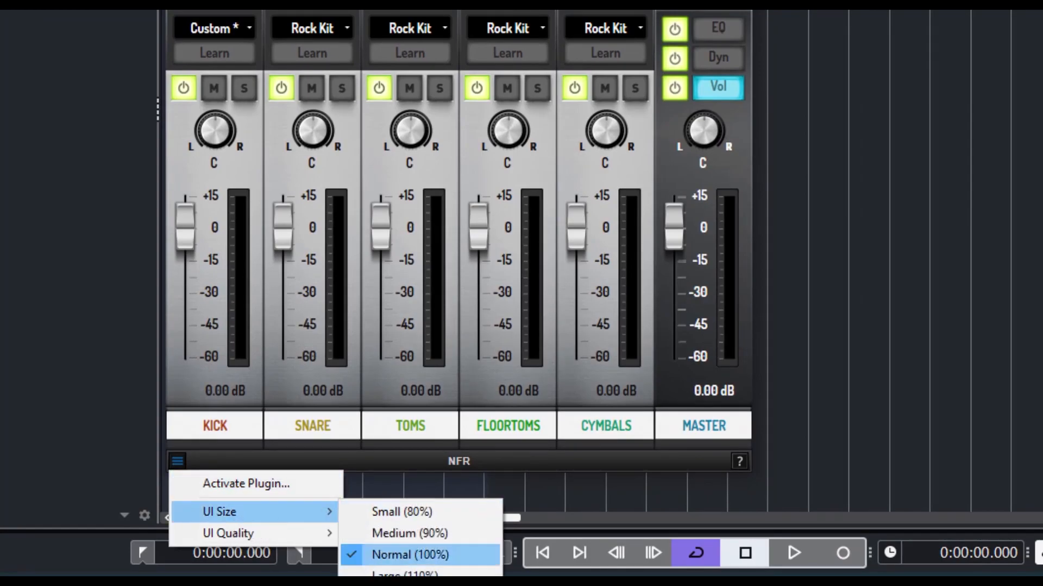
{"action": "left_click", "coordinate": [386, 533]}
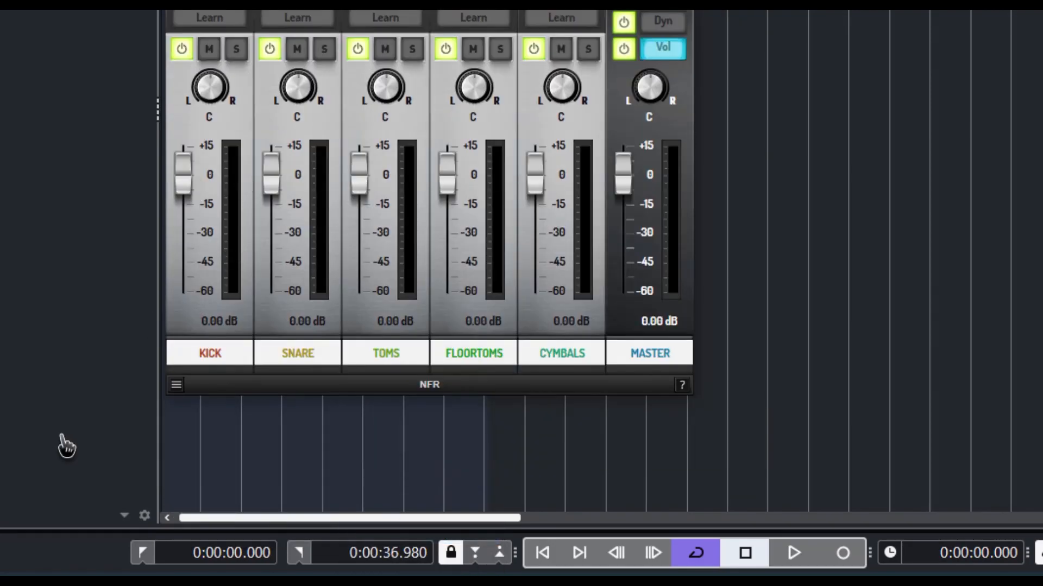
{"action": "left_click", "coordinate": [176, 385]}
{"action": "mouse_move", "coordinate": [270, 442]}
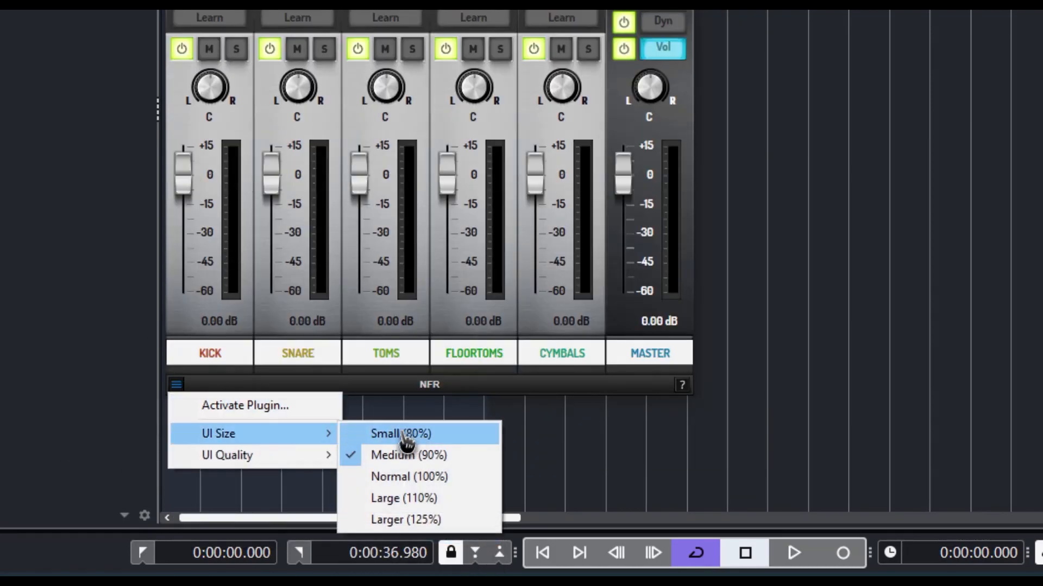
{"action": "left_click", "coordinate": [403, 434]}
Set the plugin's UI size to Medium (90%).
{"action": "left_click", "coordinate": [174, 308]}
{"action": "mouse_move", "coordinate": [260, 386]}
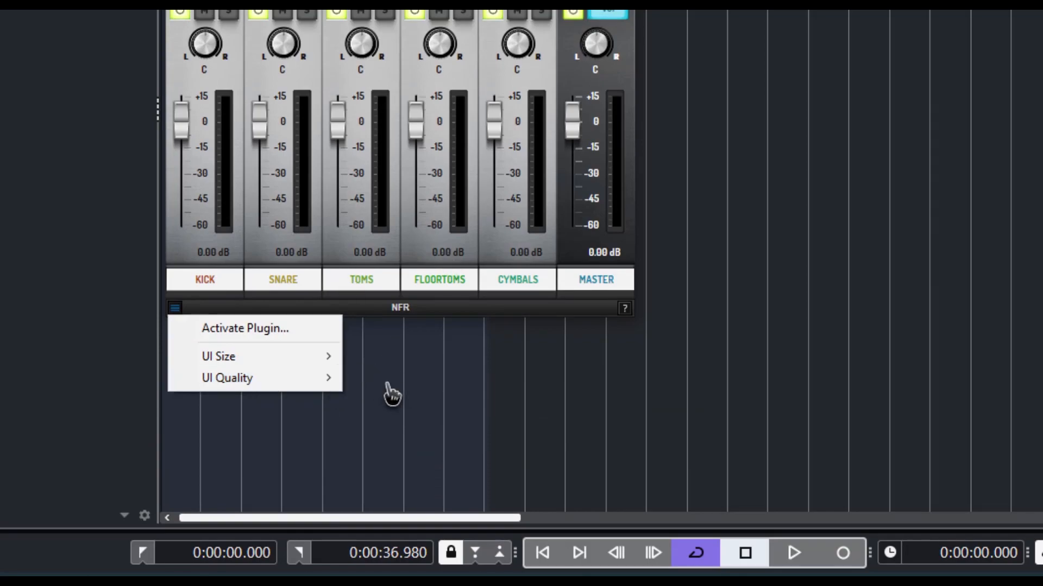
{"action": "mouse_move", "coordinate": [205, 361]}
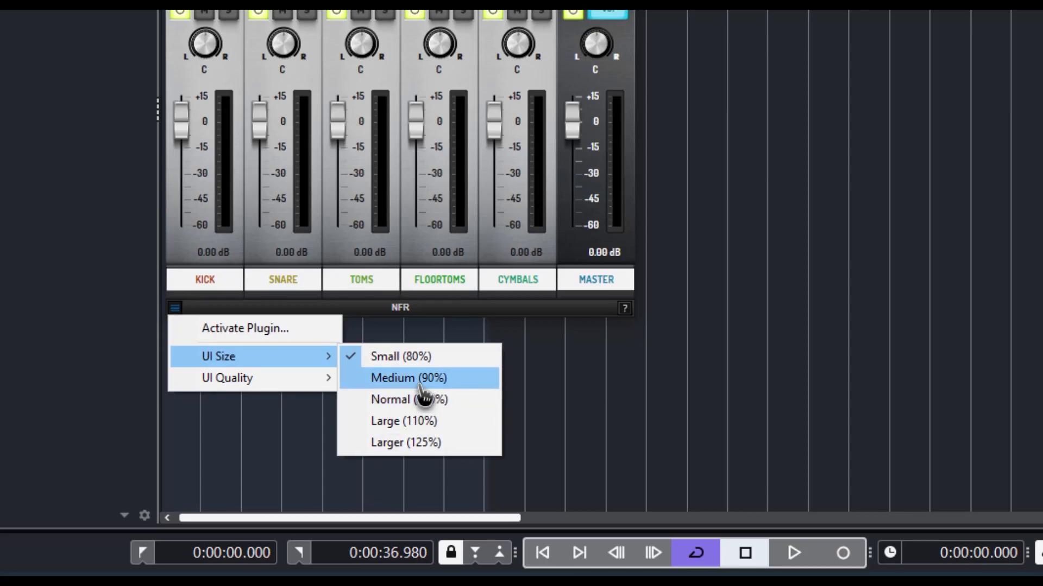
{"action": "left_click", "coordinate": [427, 379]}
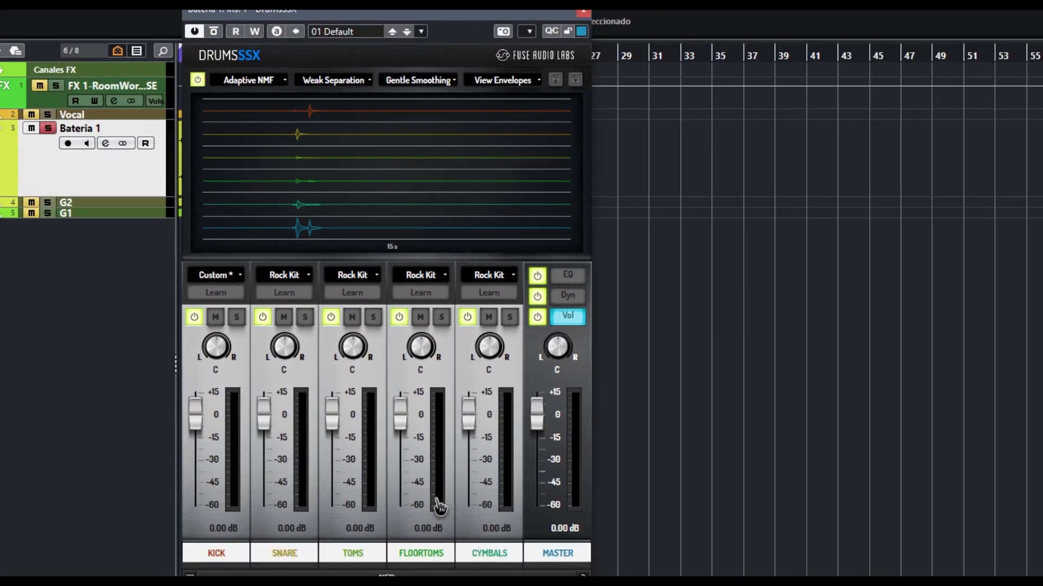
Examine the list of factory presets and close it without loading one.
{"action": "left_click", "coordinate": [344, 36]}
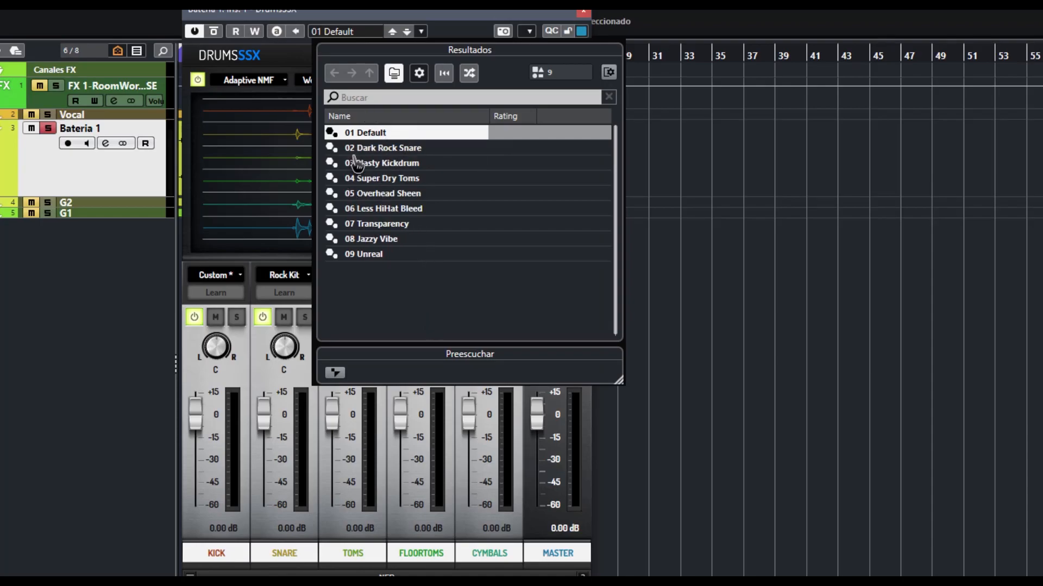
{"action": "left_click", "coordinate": [800, 229]}
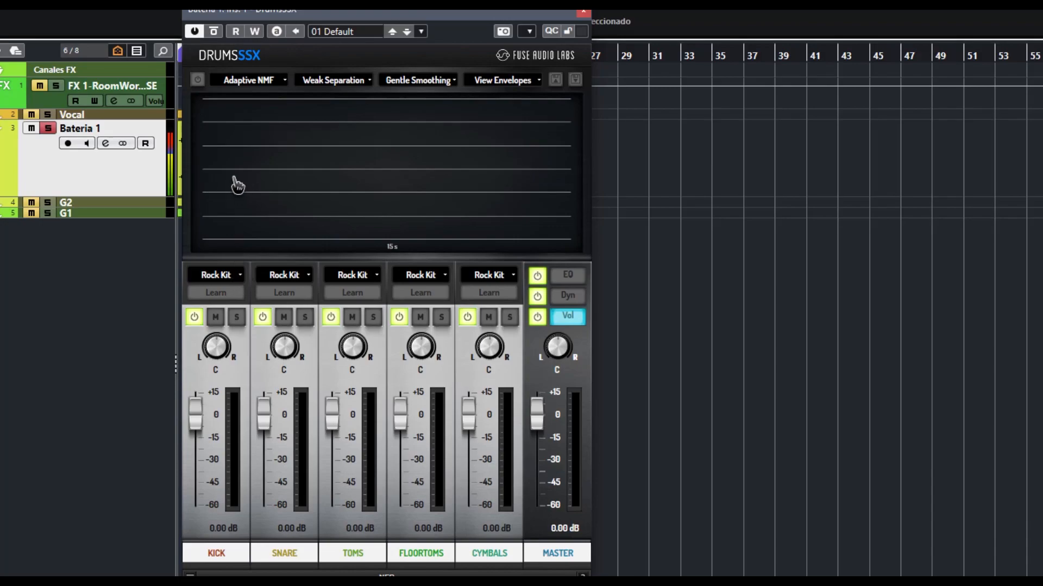
Turn on the drum separation and show the Kick spectrum, returning to the envelopes view.
{"action": "left_click", "coordinate": [197, 80]}
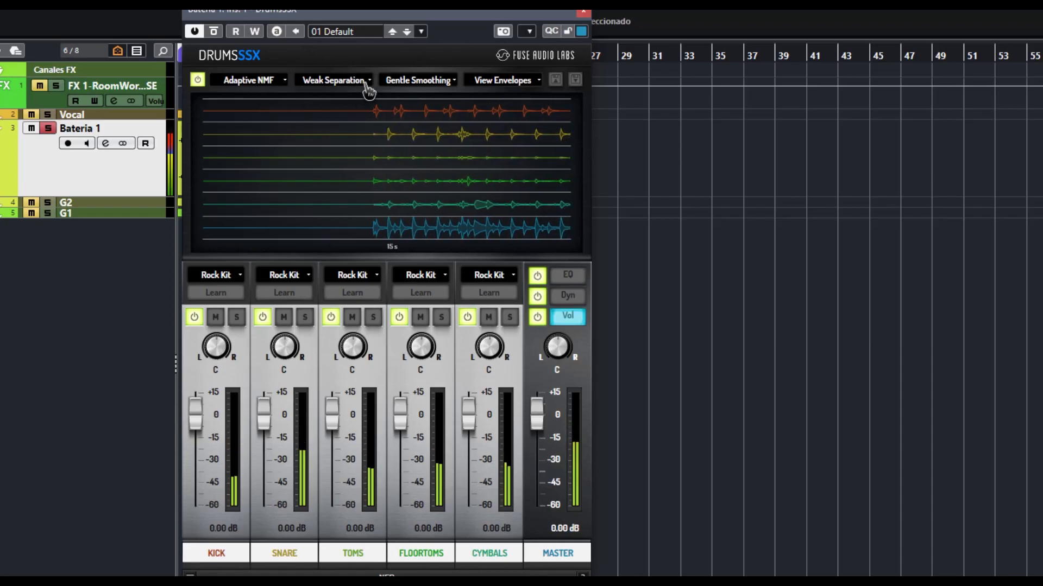
{"action": "left_click", "coordinate": [536, 82]}
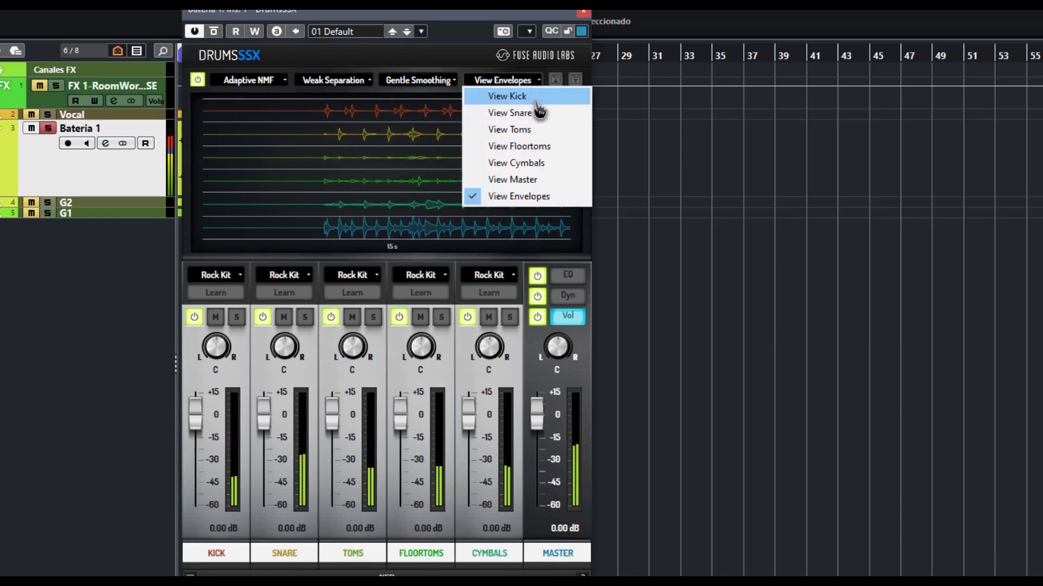
{"action": "left_click", "coordinate": [537, 97]}
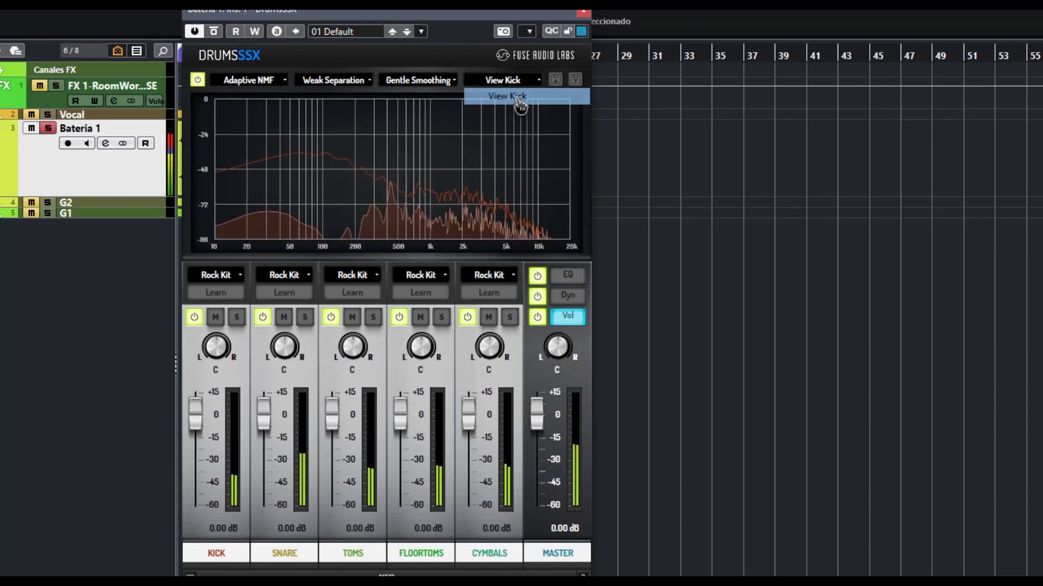
{"action": "left_click", "coordinate": [520, 199]}
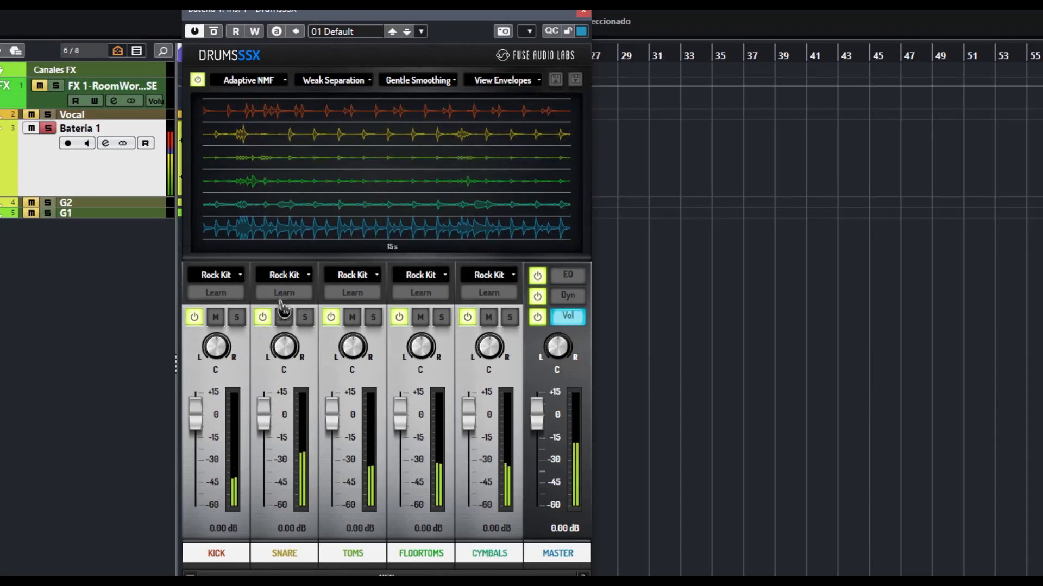
Audition the mix with the kick channel muted and with it soloed, releasing both.
{"action": "left_click", "coordinate": [216, 317]}
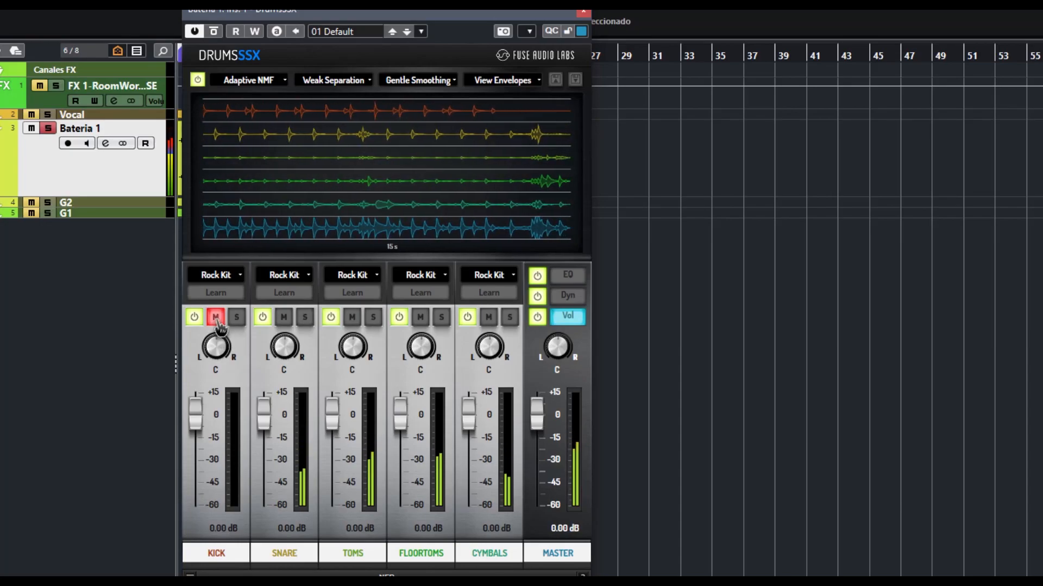
{"action": "left_click", "coordinate": [216, 319]}
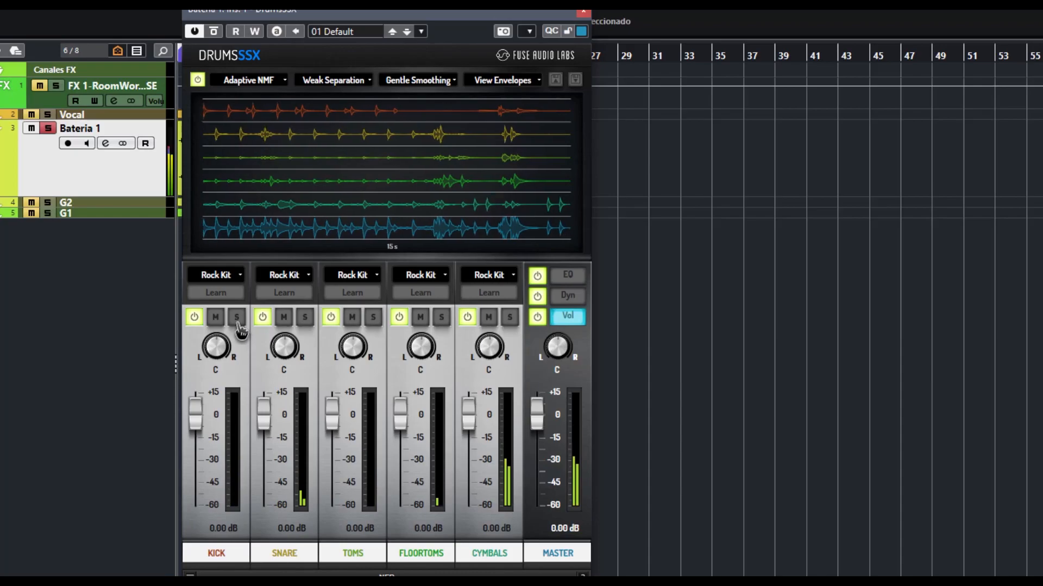
{"action": "left_click", "coordinate": [237, 319]}
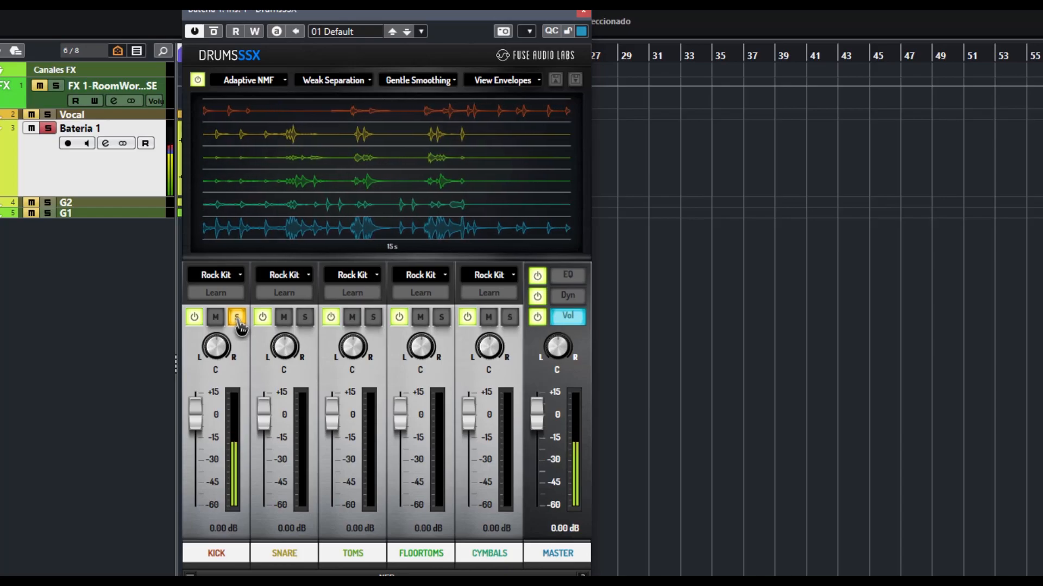
{"action": "left_click", "coordinate": [236, 317]}
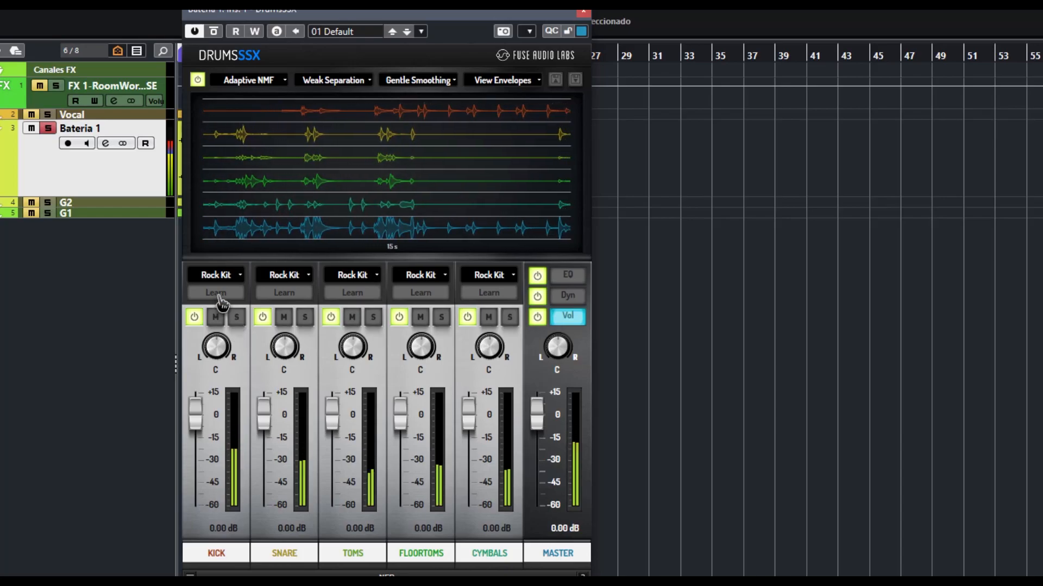
Learn a custom kick profile from the playing drum track and check the kick channel soloed and bypassed.
{"action": "left_click", "coordinate": [217, 293]}
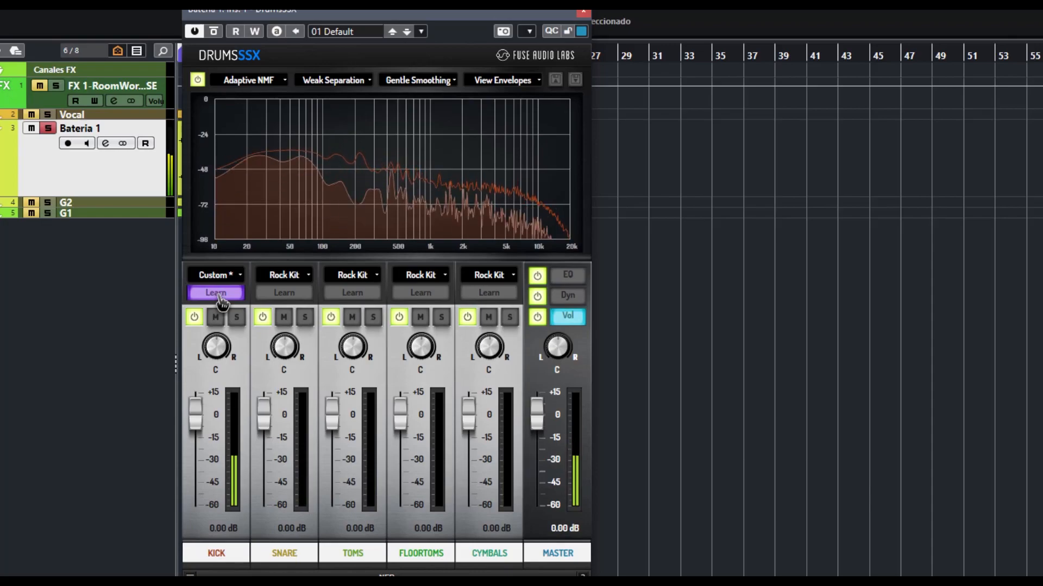
{"action": "left_click", "coordinate": [217, 293]}
{"action": "left_click", "coordinate": [237, 318]}
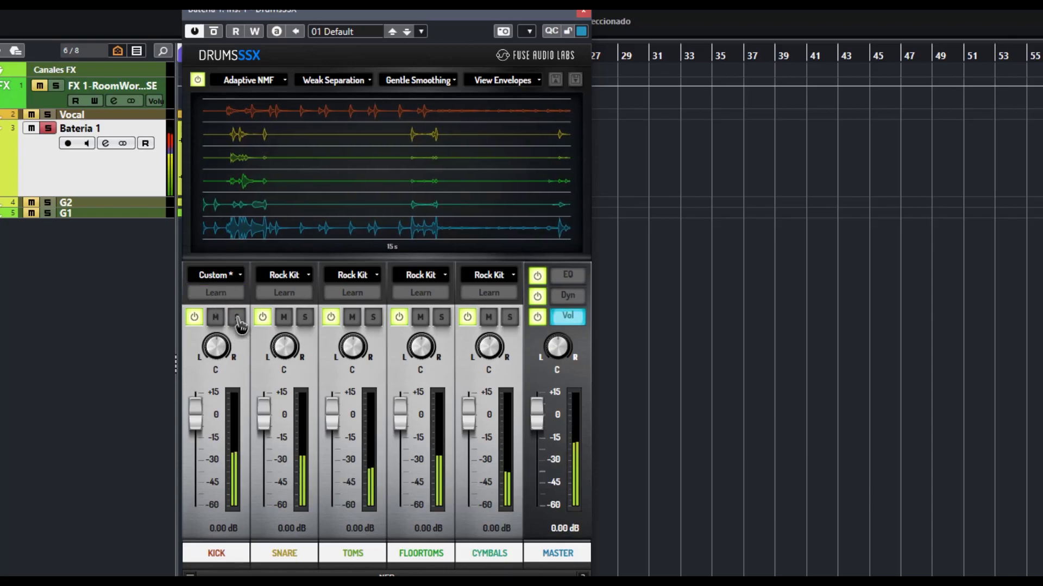
{"action": "left_click", "coordinate": [237, 318]}
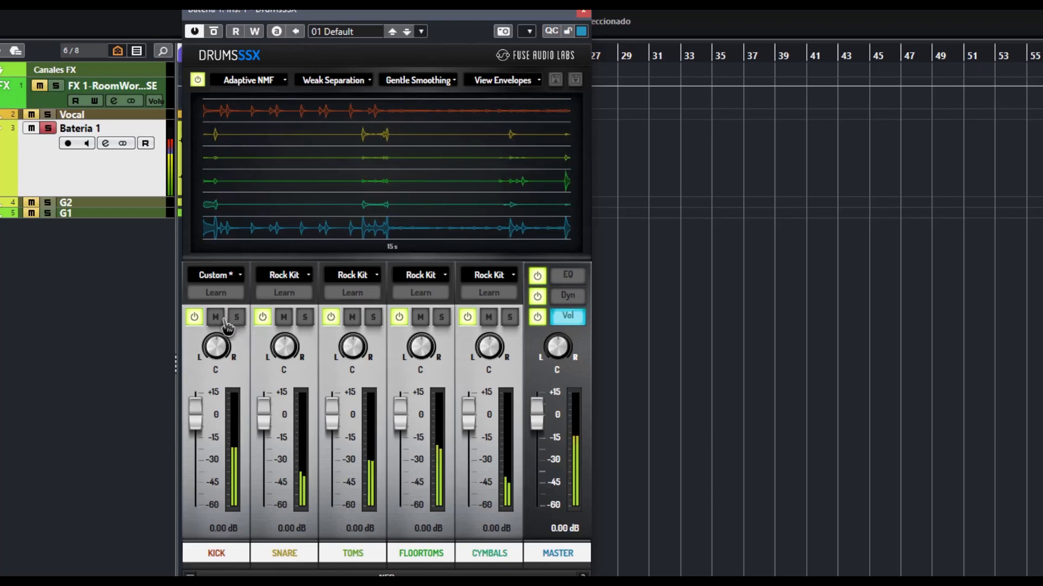
{"action": "left_click", "coordinate": [195, 318]}
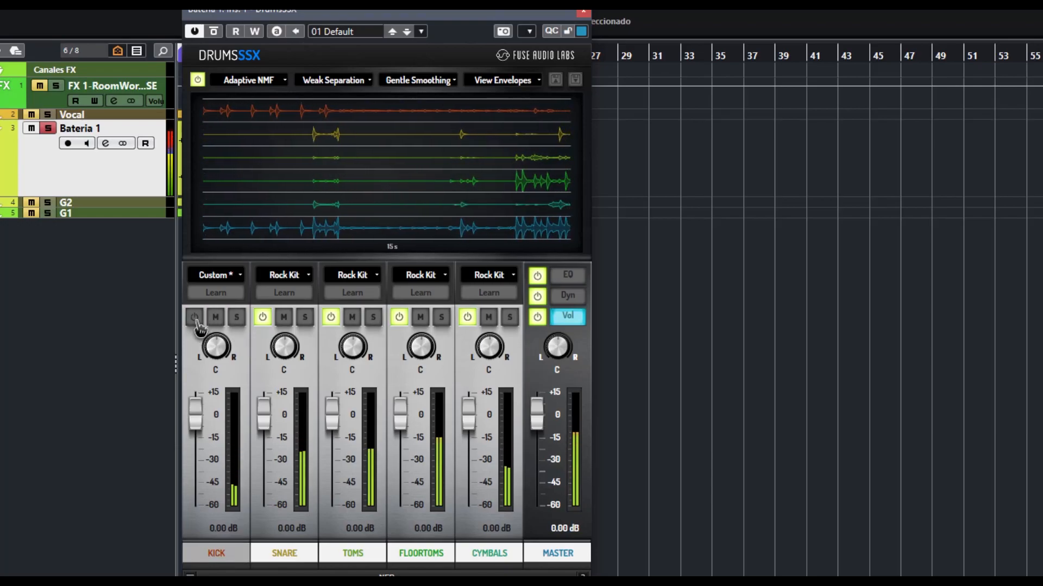
{"action": "left_click", "coordinate": [195, 318]}
Mute the kick, snare, toms, floortoms and cymbals channels.
{"action": "left_click", "coordinate": [215, 318]}
{"action": "left_click", "coordinate": [284, 318]}
{"action": "left_click", "coordinate": [353, 320]}
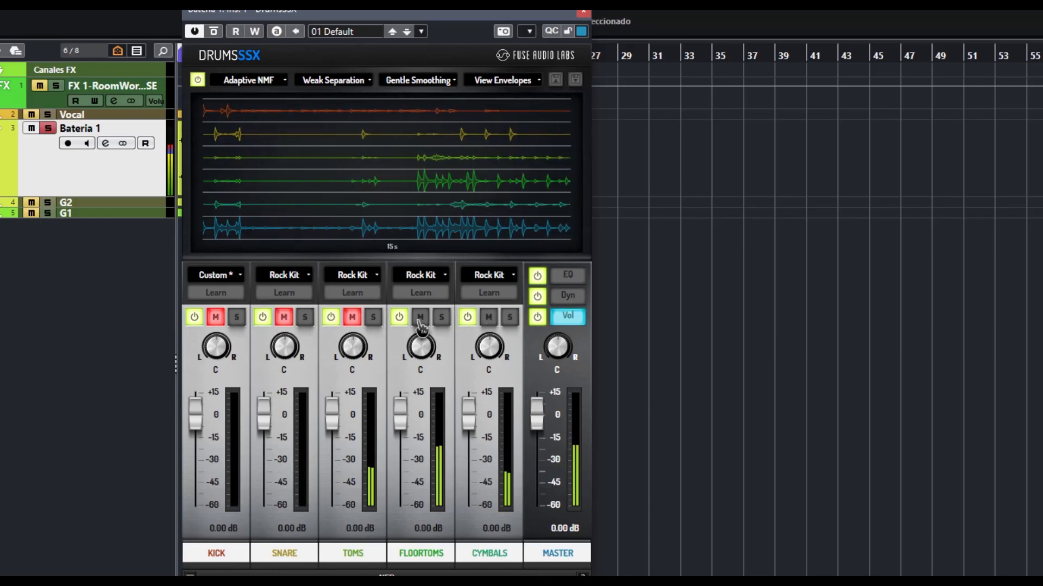
{"action": "left_click", "coordinate": [420, 319]}
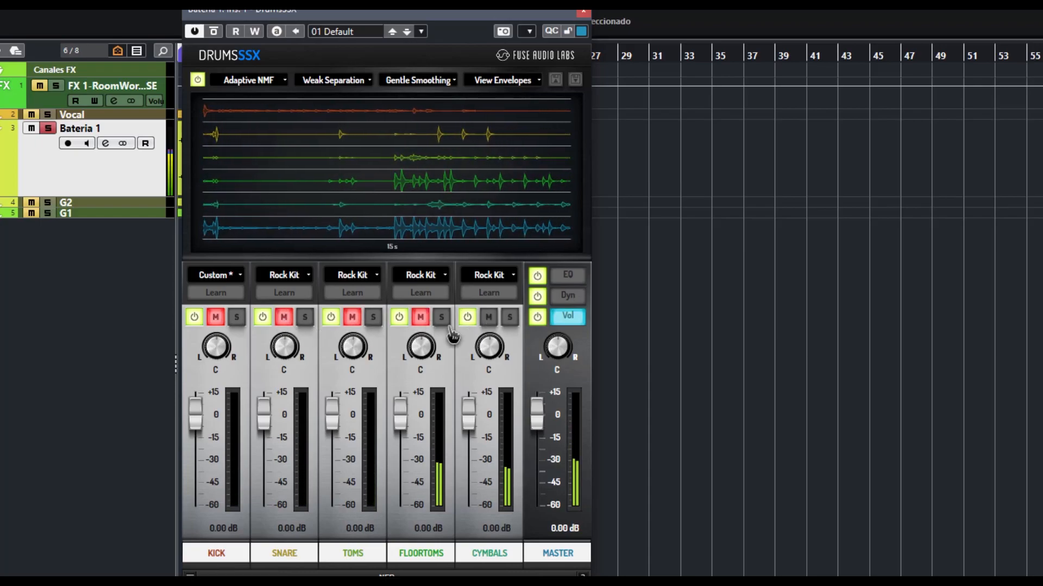
{"action": "left_click", "coordinate": [490, 320]}
Audition the floortoms and the toms on their own, and unmute the snare and kick channels.
{"action": "left_click", "coordinate": [423, 319]}
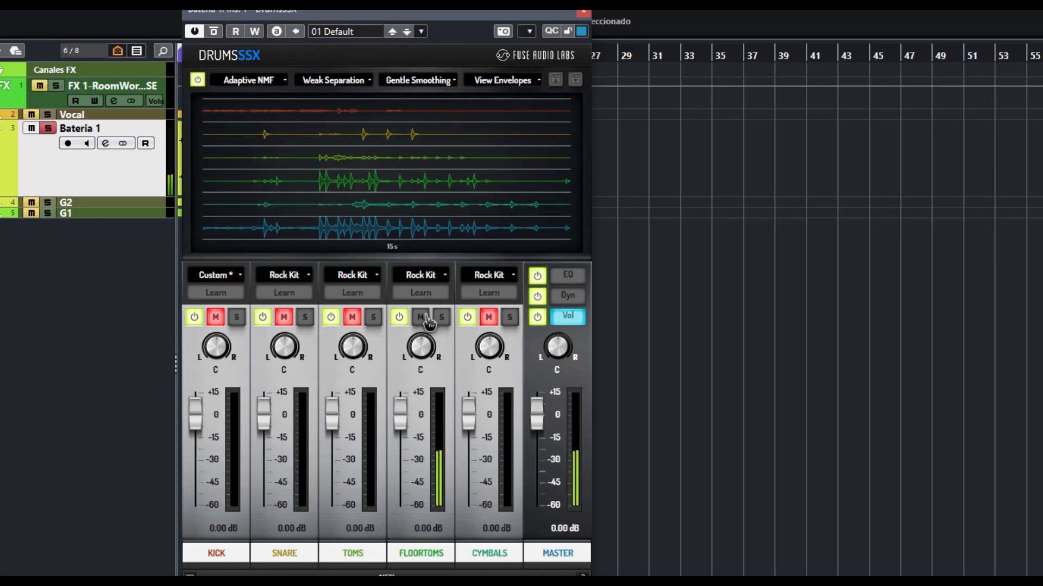
{"action": "left_click", "coordinate": [421, 319]}
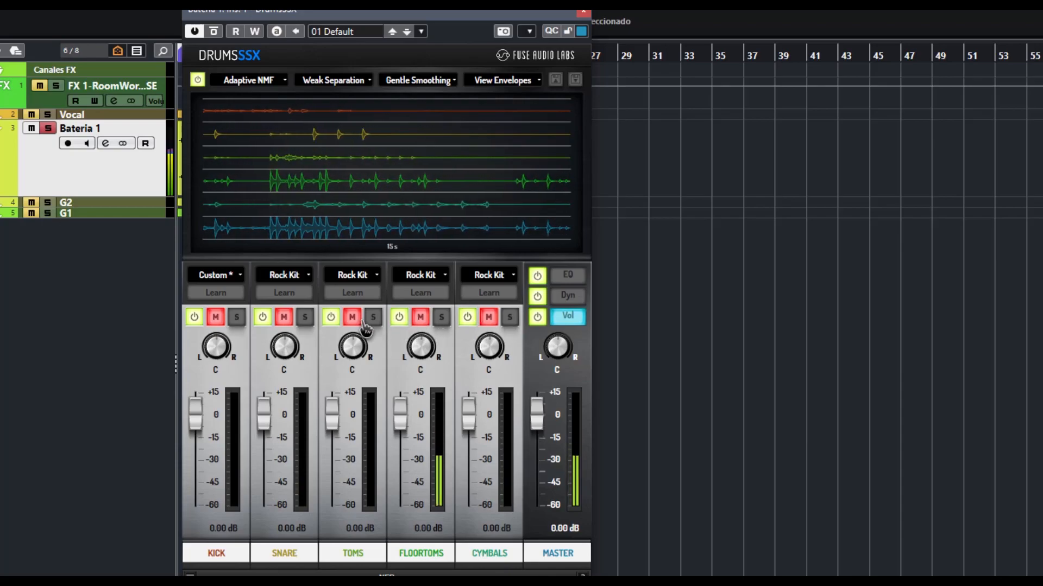
{"action": "left_click", "coordinate": [354, 319]}
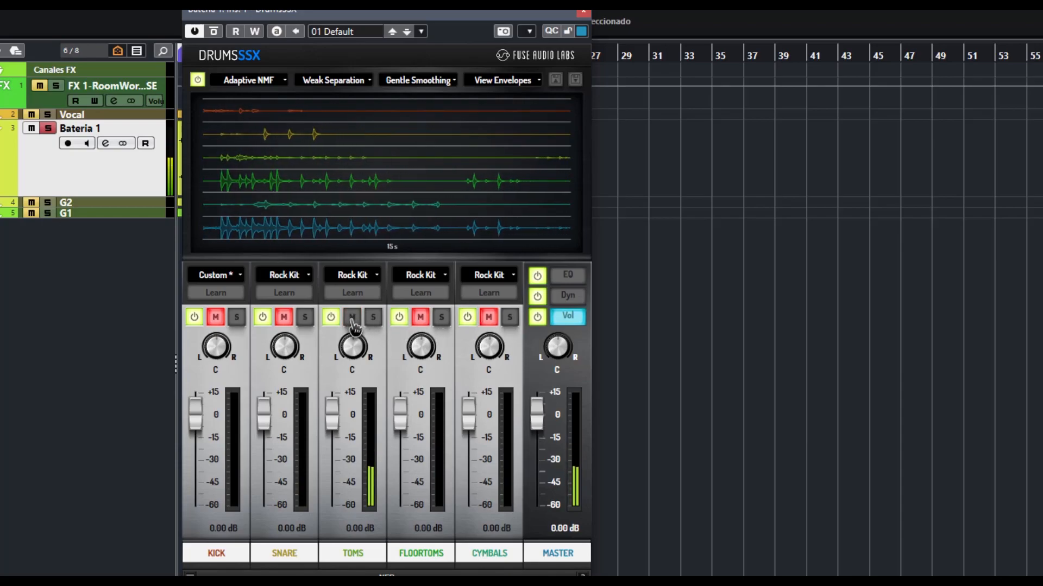
{"action": "left_click", "coordinate": [352, 321]}
{"action": "left_click", "coordinate": [283, 321]}
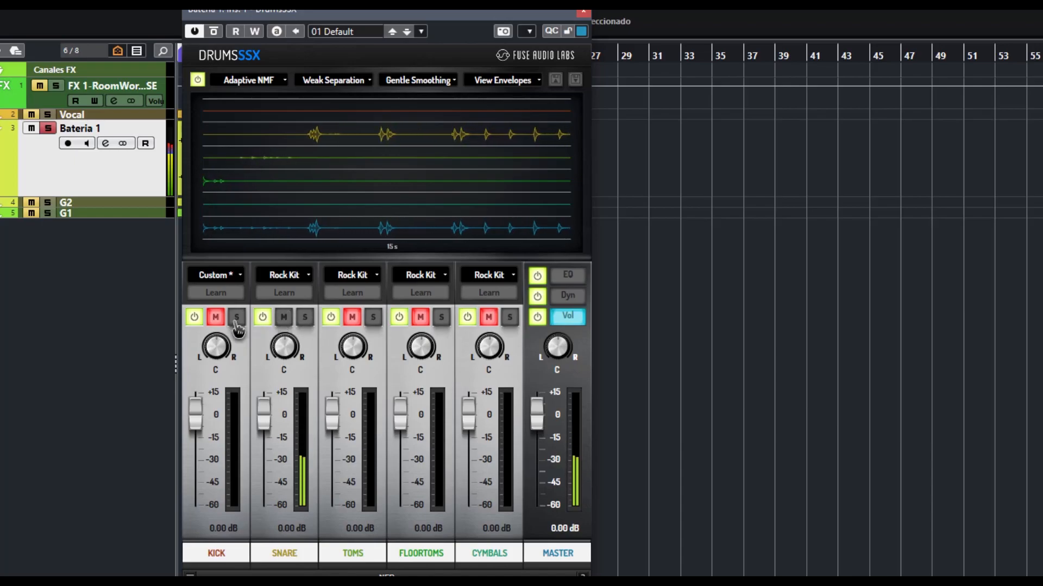
{"action": "left_click", "coordinate": [216, 319]}
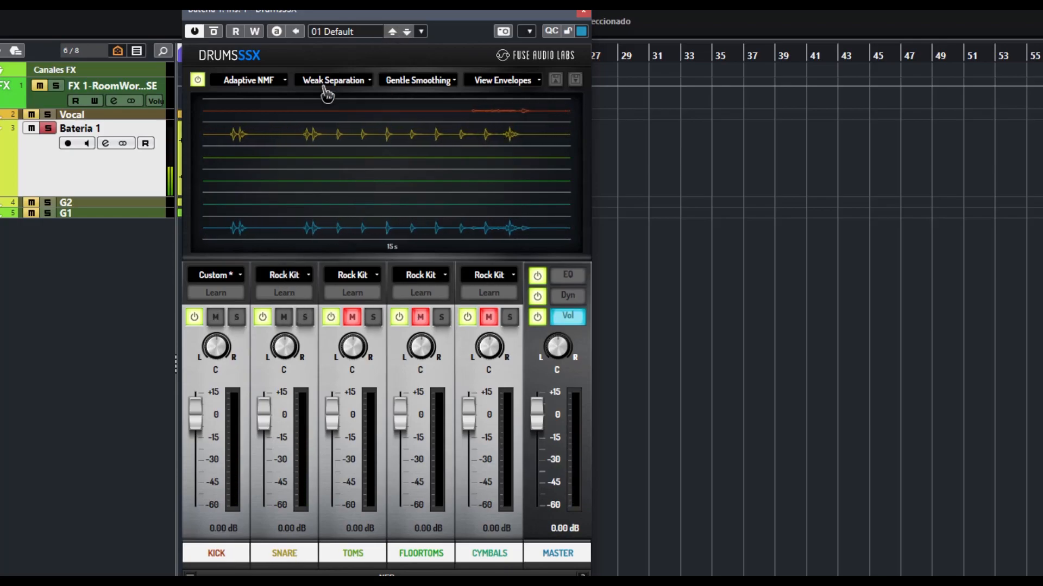
Set the separation strength to Hard Separation and the algorithm to Progressive NMF.
{"action": "left_click", "coordinate": [372, 83]}
{"action": "left_click", "coordinate": [353, 128]}
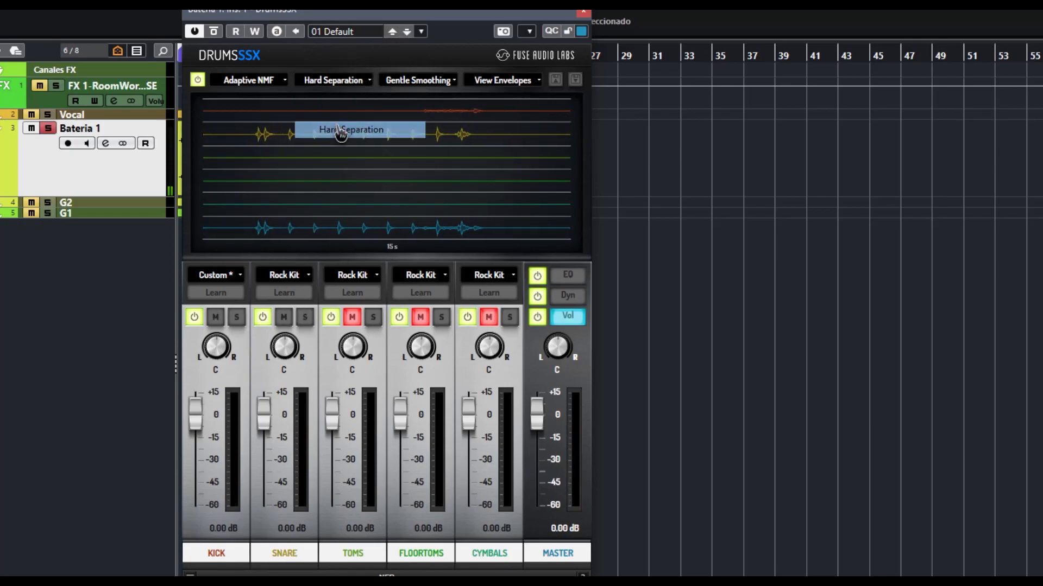
{"action": "left_click", "coordinate": [282, 82]}
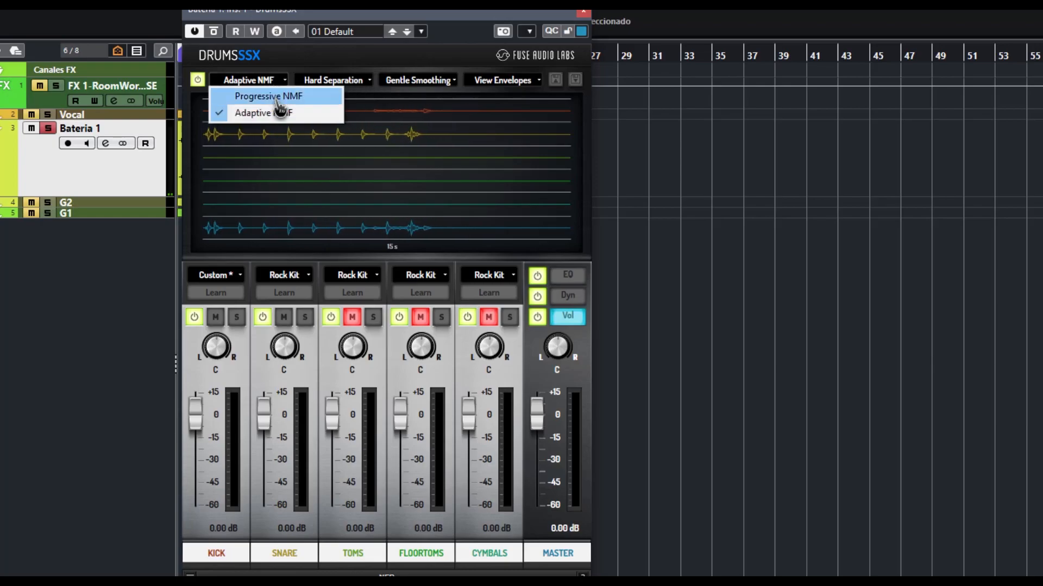
{"action": "left_click", "coordinate": [276, 97]}
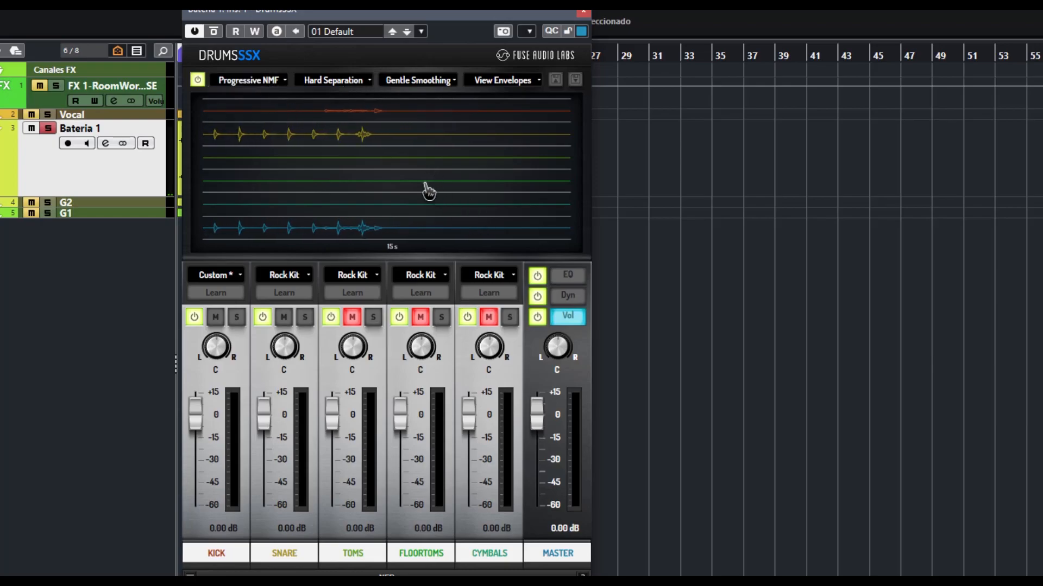
Compare the snare channel soloed and muted against the kick, and release its solo.
{"action": "left_click", "coordinate": [305, 317]}
{"action": "left_click", "coordinate": [284, 317]}
{"action": "left_click", "coordinate": [284, 317]}
{"action": "left_click", "coordinate": [305, 317]}
{"action": "left_click", "coordinate": [284, 317]}
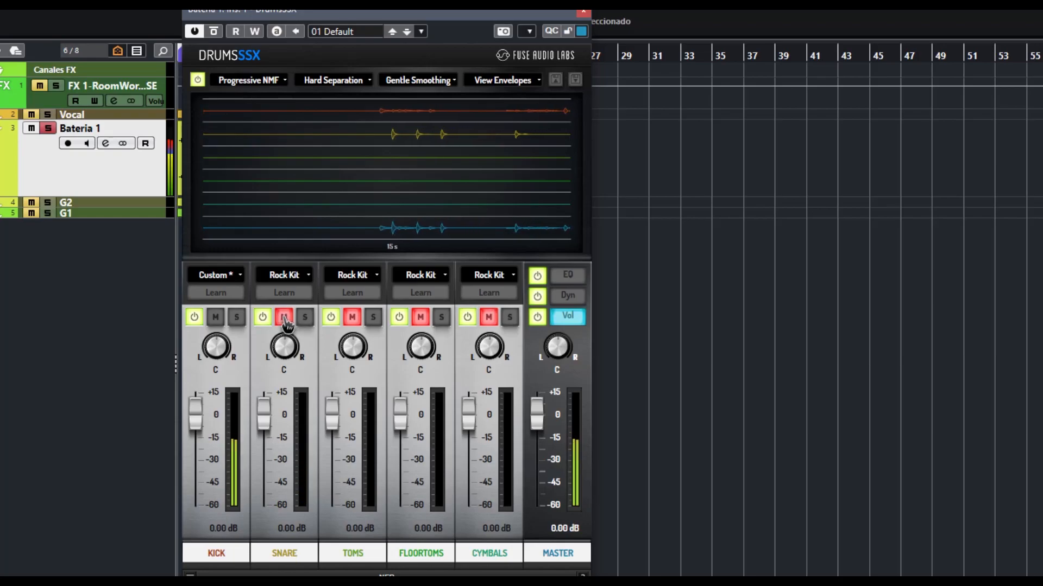
{"action": "left_click", "coordinate": [283, 317]}
{"action": "left_click", "coordinate": [305, 317]}
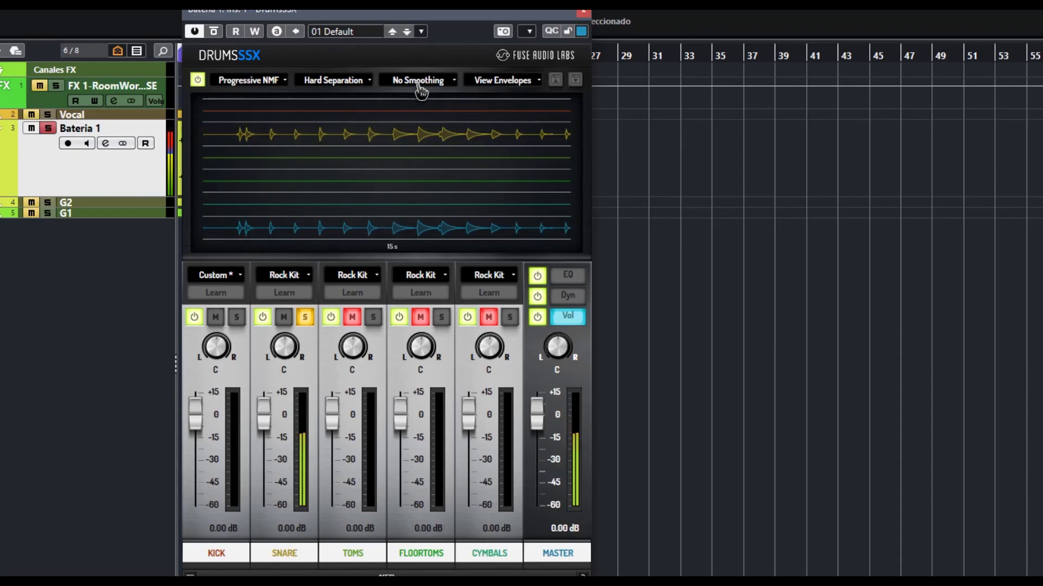
{"action": "left_click", "coordinate": [305, 316]}
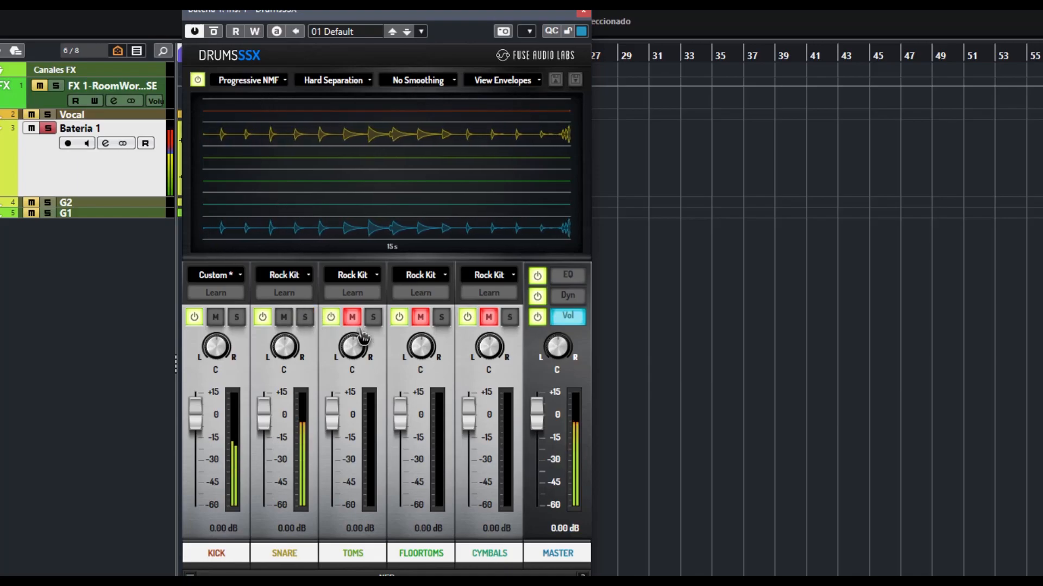
Unmute the toms, floortoms and cymbals channels.
{"action": "left_click", "coordinate": [352, 317]}
{"action": "left_click", "coordinate": [420, 317]}
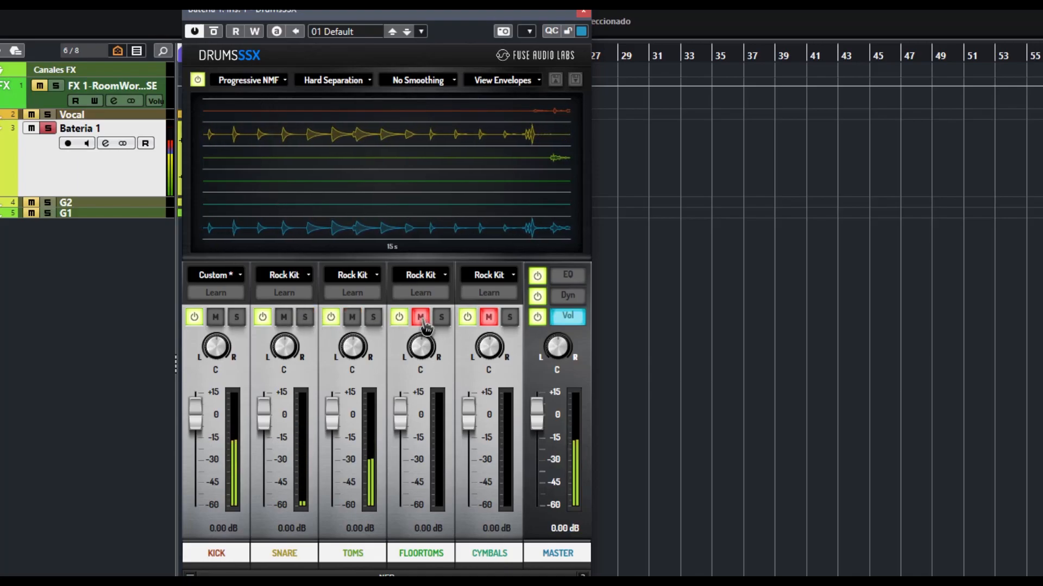
{"action": "left_click", "coordinate": [488, 317]}
Audition the floortoms, cymbals, toms, kick and snare channels by soloing each one in turn.
{"action": "left_click", "coordinate": [439, 318]}
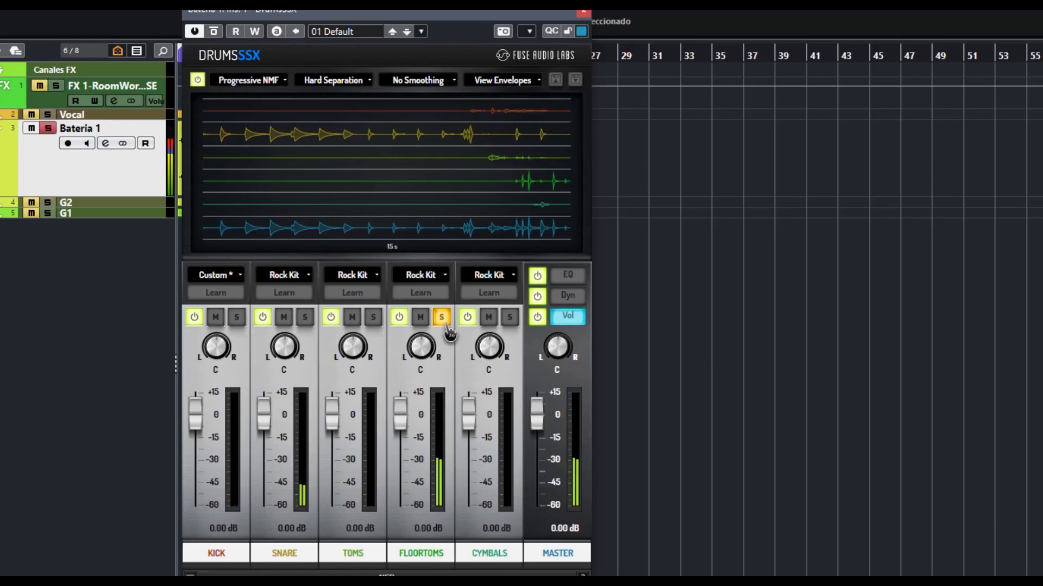
{"action": "left_click", "coordinate": [441, 318]}
{"action": "left_click", "coordinate": [510, 318]}
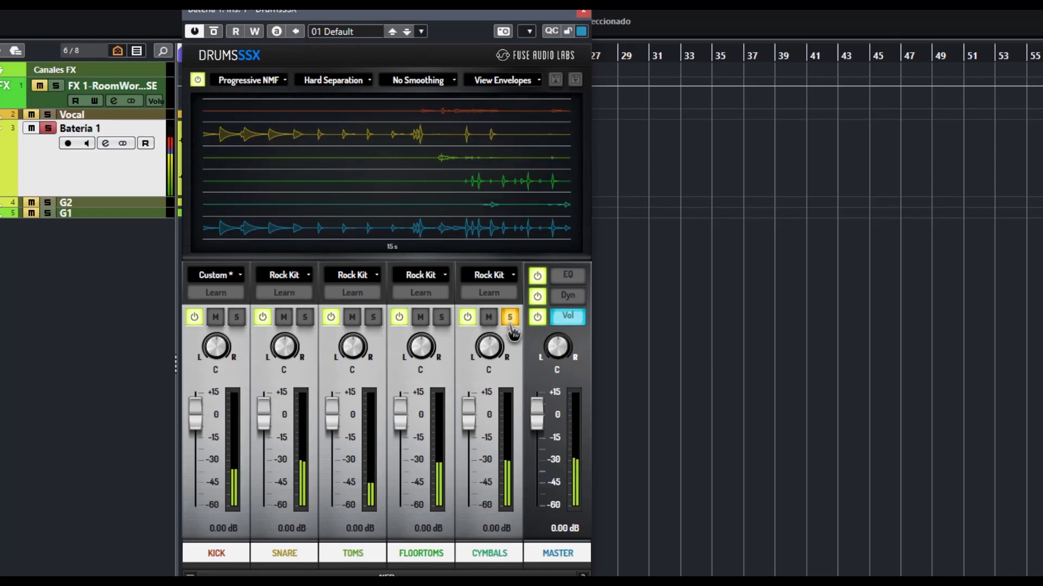
{"action": "left_click", "coordinate": [510, 317]}
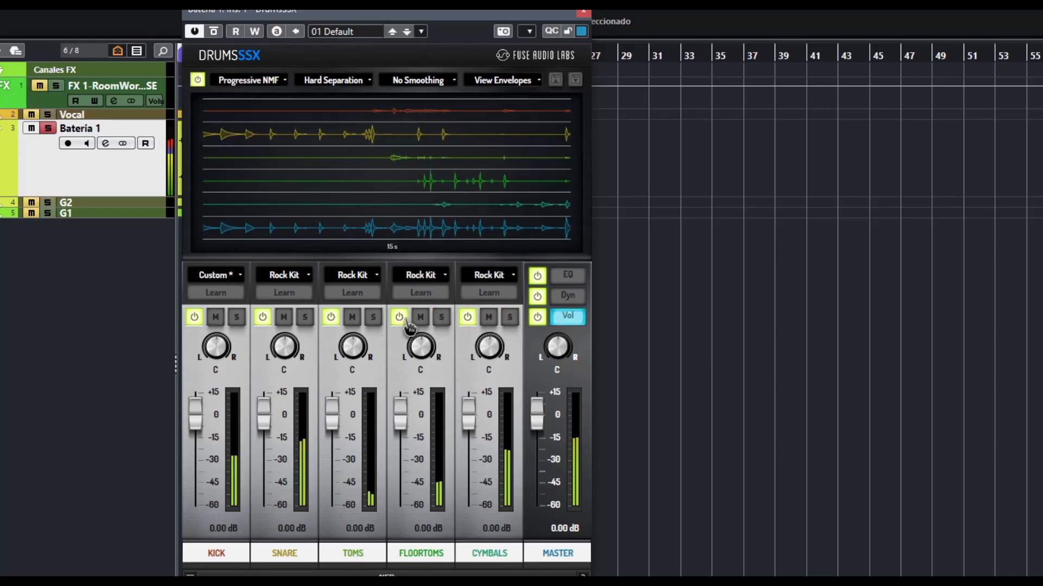
{"action": "left_click", "coordinate": [373, 318]}
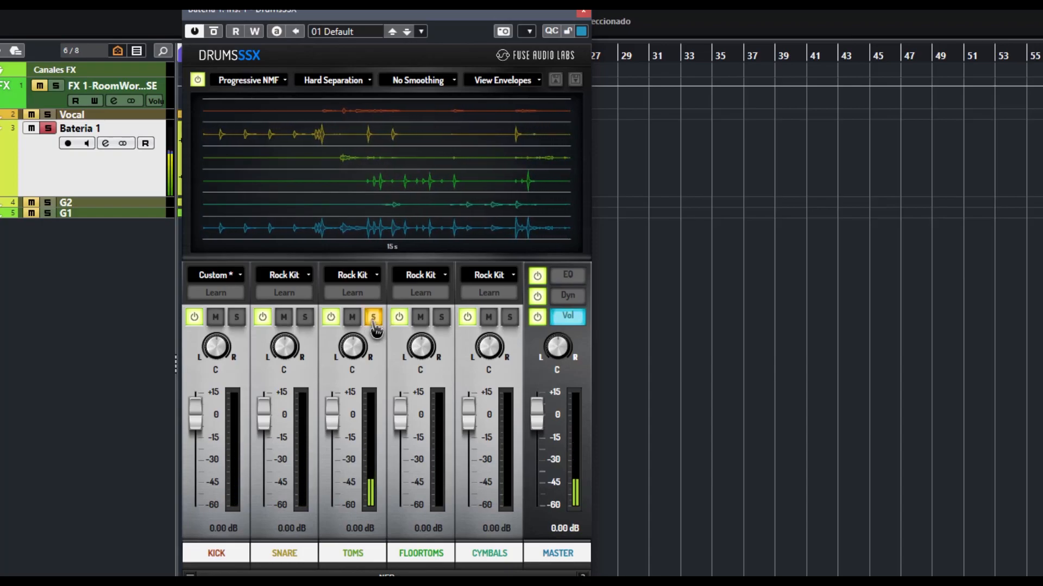
{"action": "left_click", "coordinate": [373, 317]}
{"action": "left_click", "coordinate": [237, 317]}
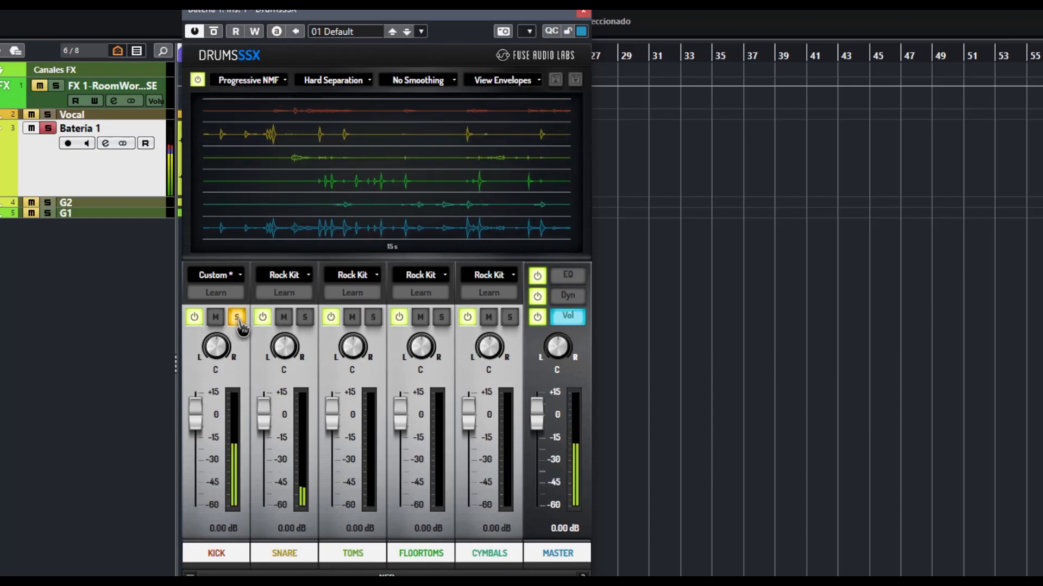
{"action": "left_click", "coordinate": [236, 317]}
{"action": "left_click", "coordinate": [305, 318]}
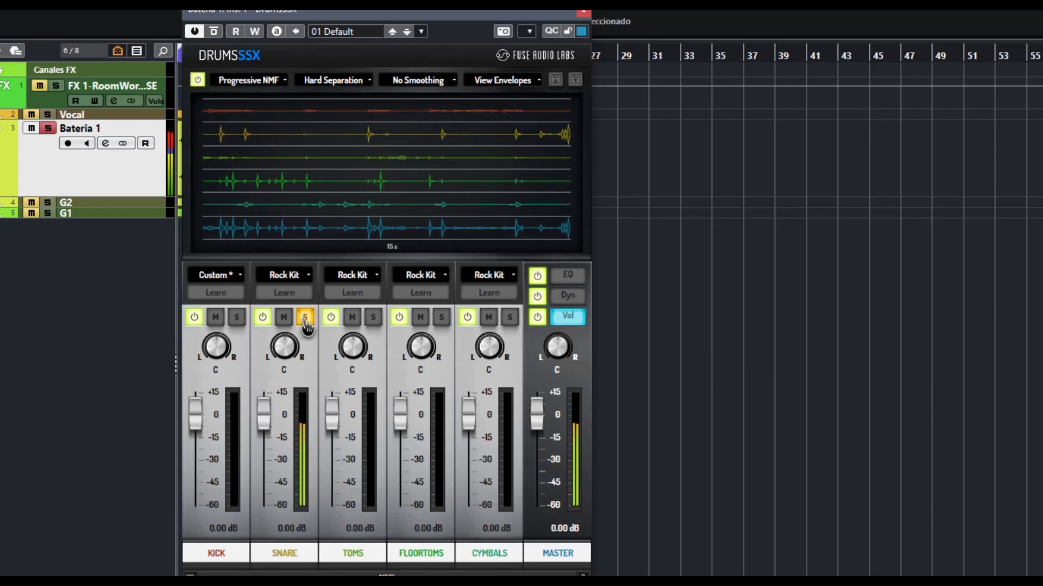
{"action": "left_click", "coordinate": [305, 317]}
Show the channels' EQ and dynamics controls and return to the EQ controls.
{"action": "left_click", "coordinate": [568, 279]}
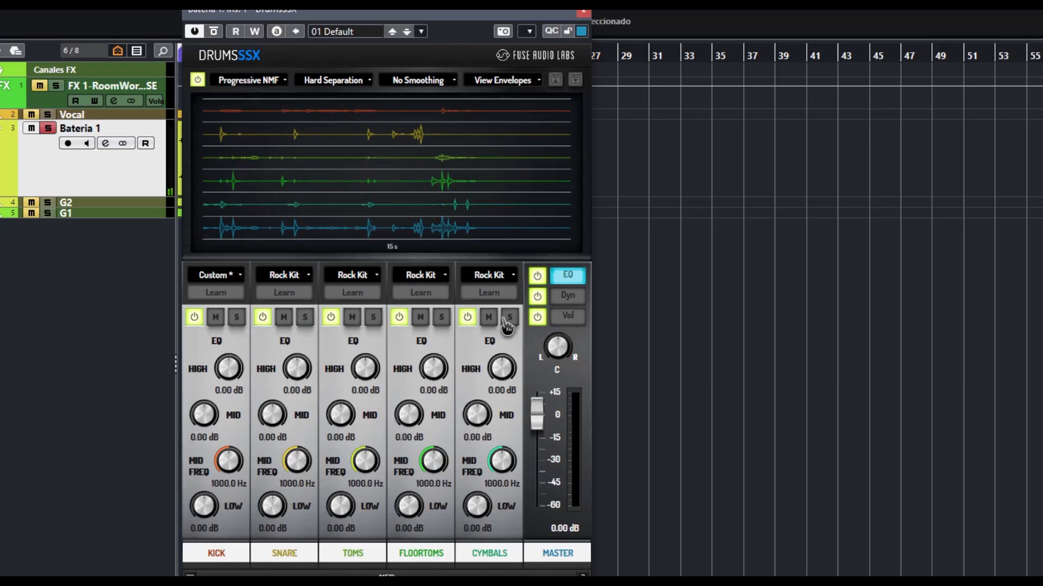
{"action": "left_click", "coordinate": [567, 296]}
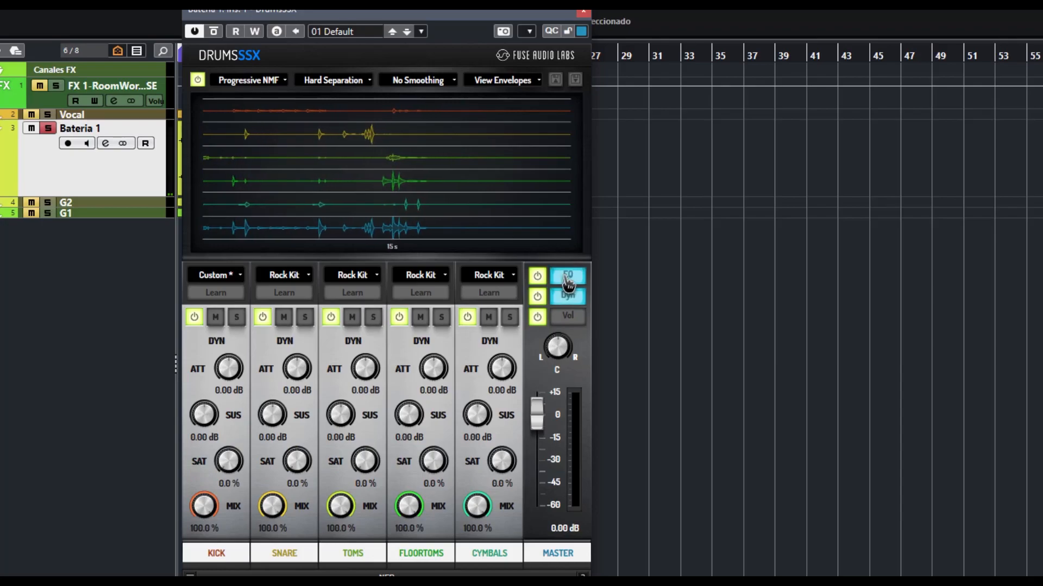
{"action": "left_click", "coordinate": [568, 278]}
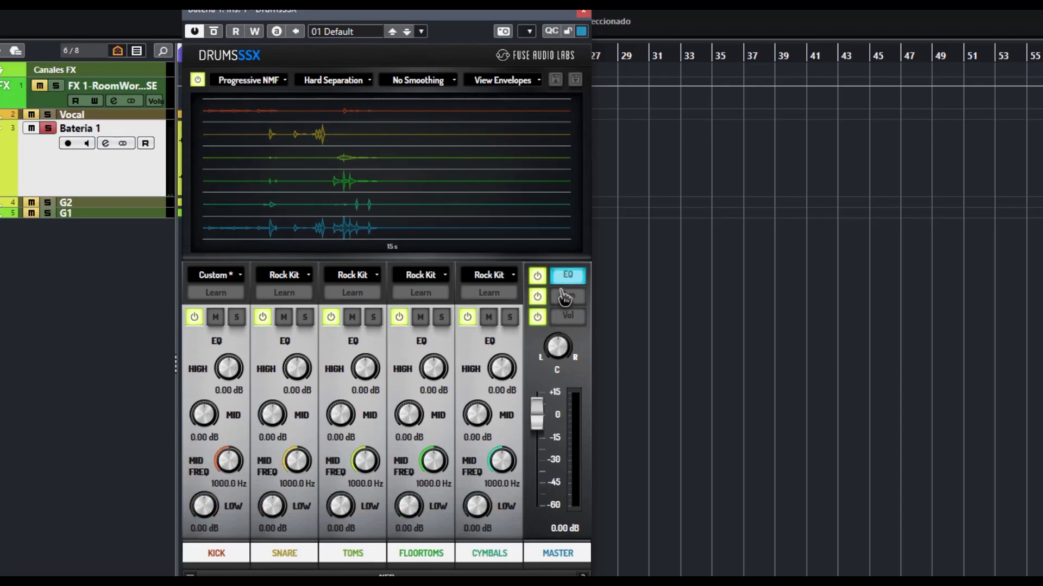
Load the 02 Dark Rock Snare preset and close the preset browser.
{"action": "left_click", "coordinate": [538, 277]}
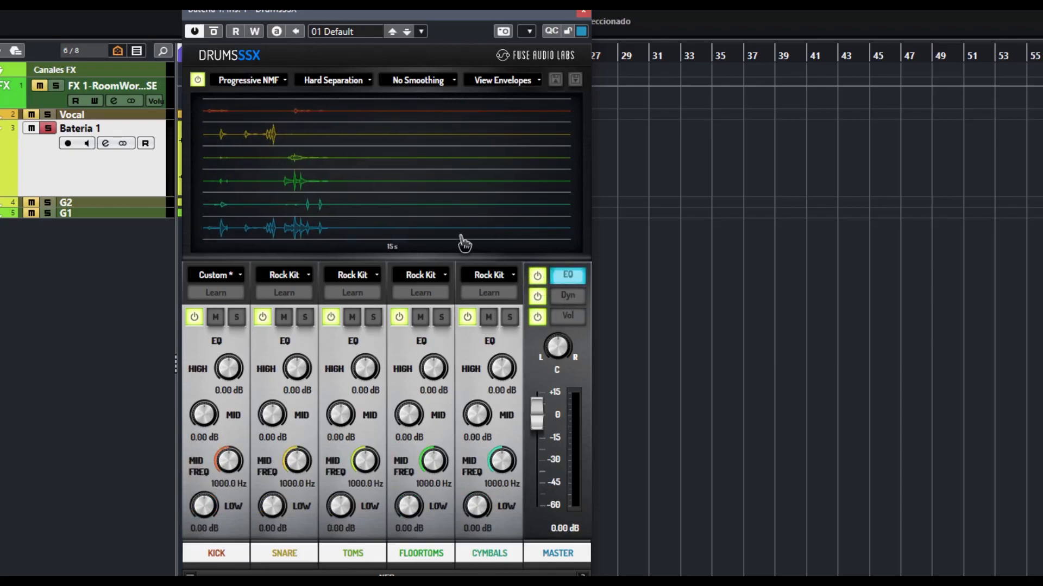
{"action": "left_click", "coordinate": [336, 33]}
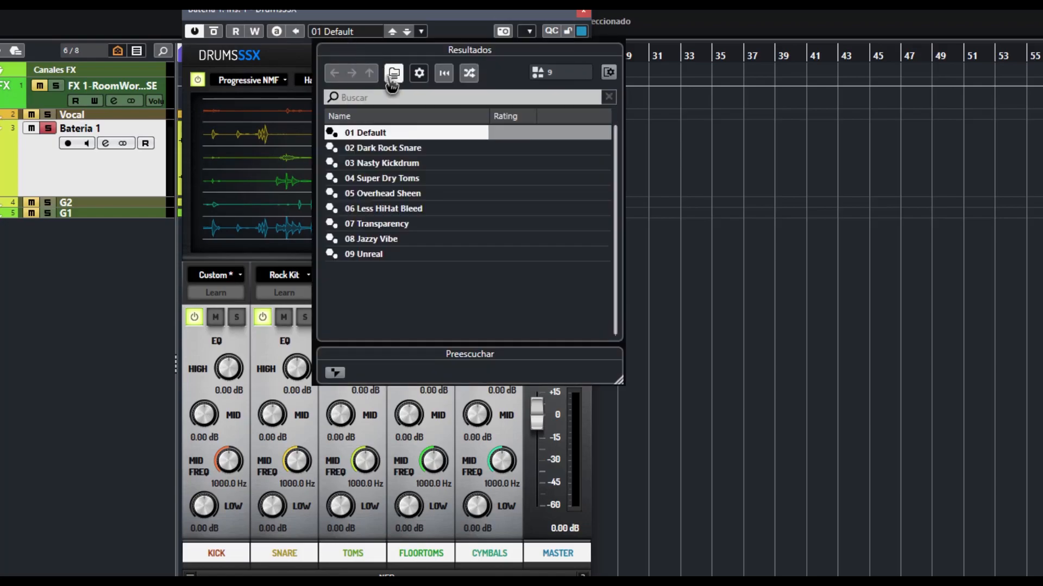
{"action": "left_click", "coordinate": [402, 151]}
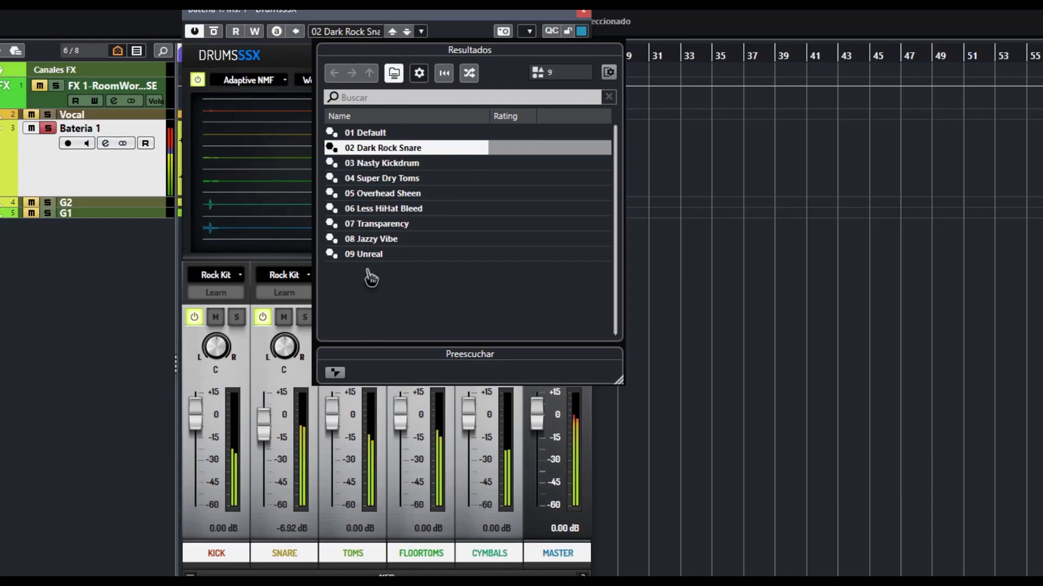
{"action": "left_click", "coordinate": [283, 423]}
Compare the snare channel muted and soloed, and release both its mute and solo.
{"action": "left_click", "coordinate": [283, 317]}
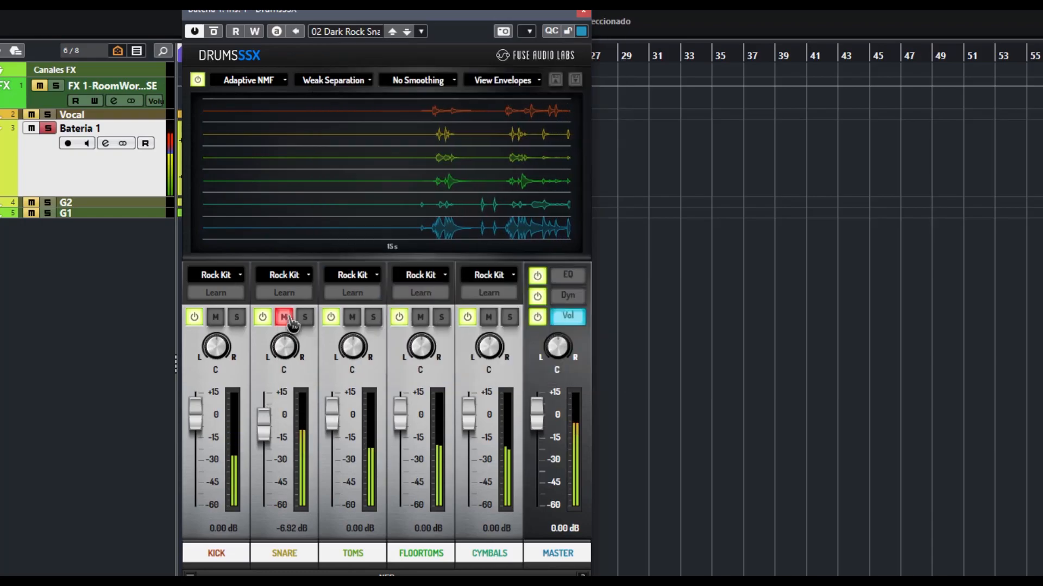
{"action": "left_click", "coordinate": [283, 317]}
{"action": "left_click", "coordinate": [305, 318]}
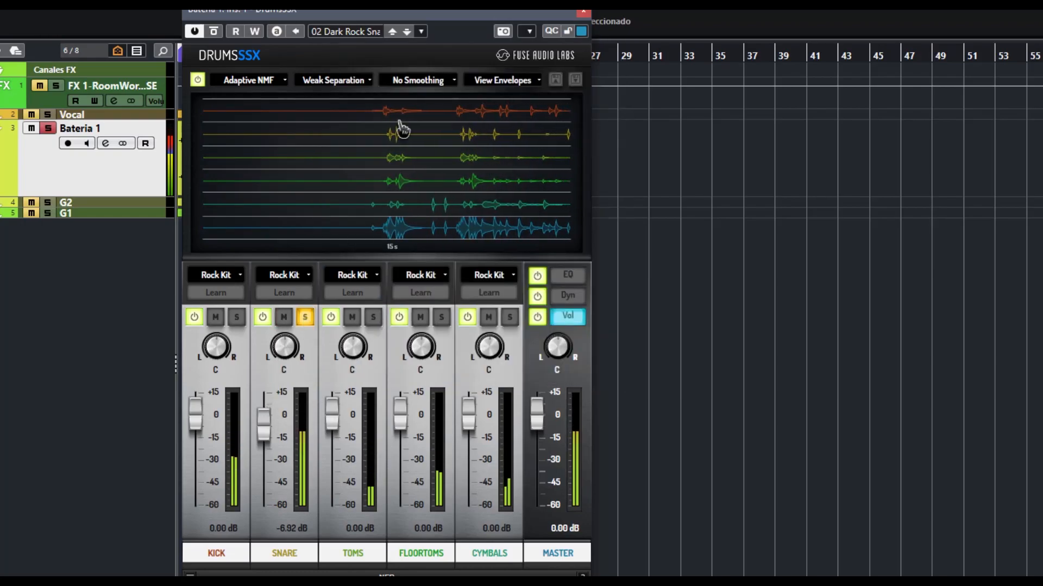
{"action": "left_click", "coordinate": [305, 317]}
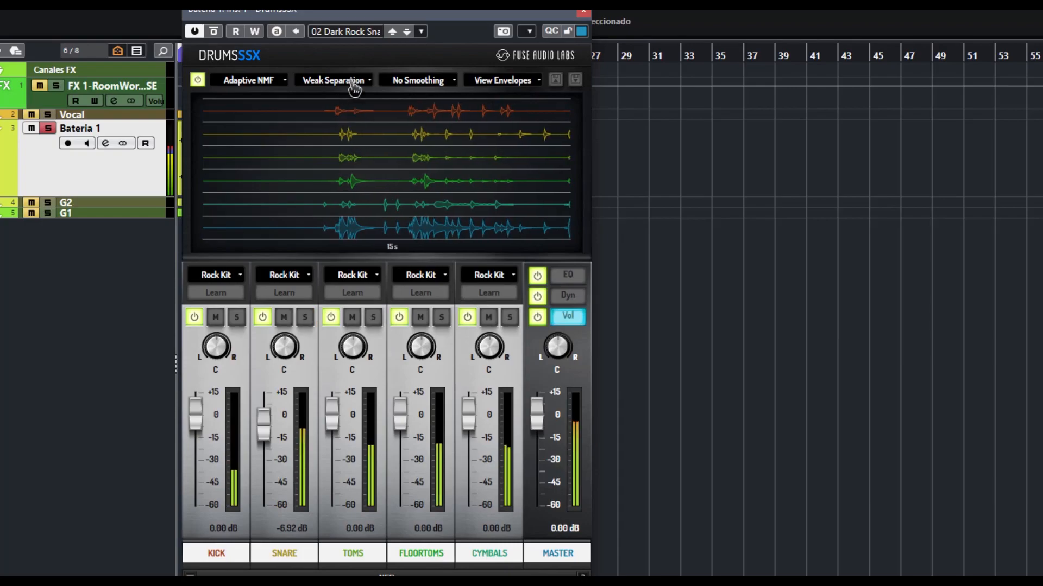
Load the 03 Nasty Kickdrum preset and close the preset browser.
{"action": "left_click", "coordinate": [358, 31]}
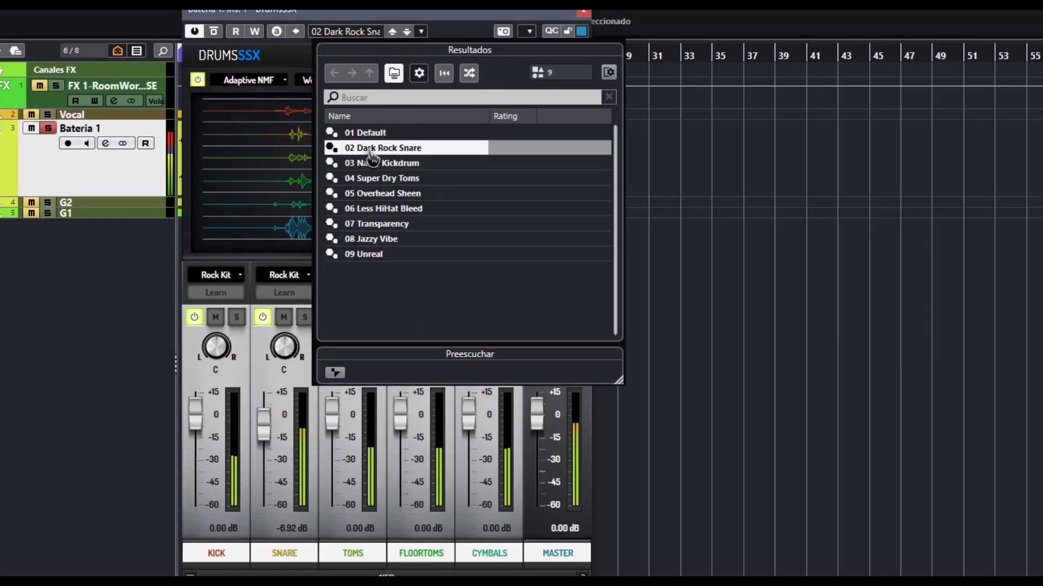
{"action": "left_click", "coordinate": [364, 166]}
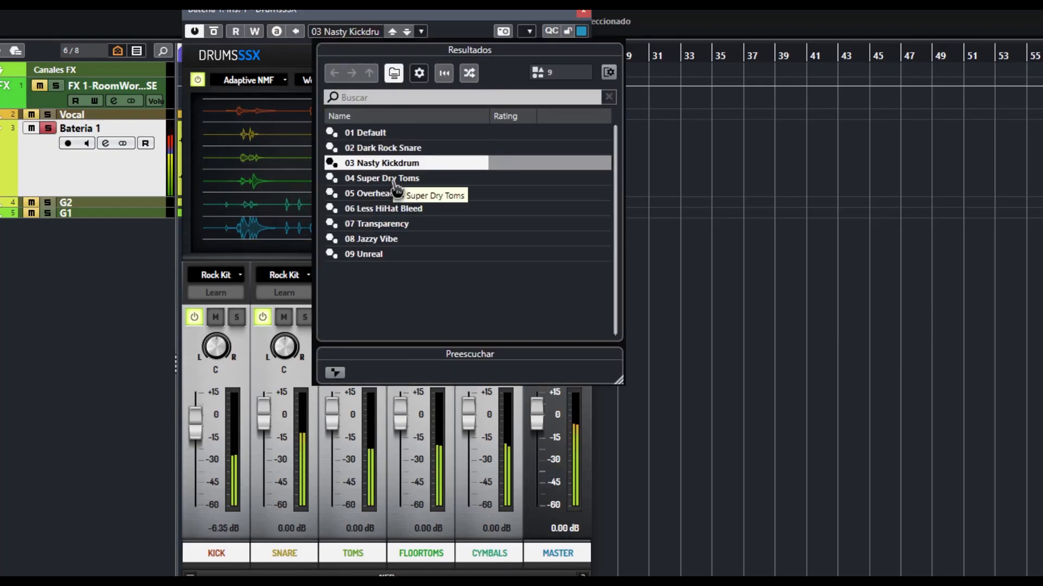
{"action": "left_click", "coordinate": [276, 371]}
Compare the kick channel muted and soloed several times, and release both its mute and solo.
{"action": "left_click", "coordinate": [216, 317]}
{"action": "left_click", "coordinate": [237, 317]}
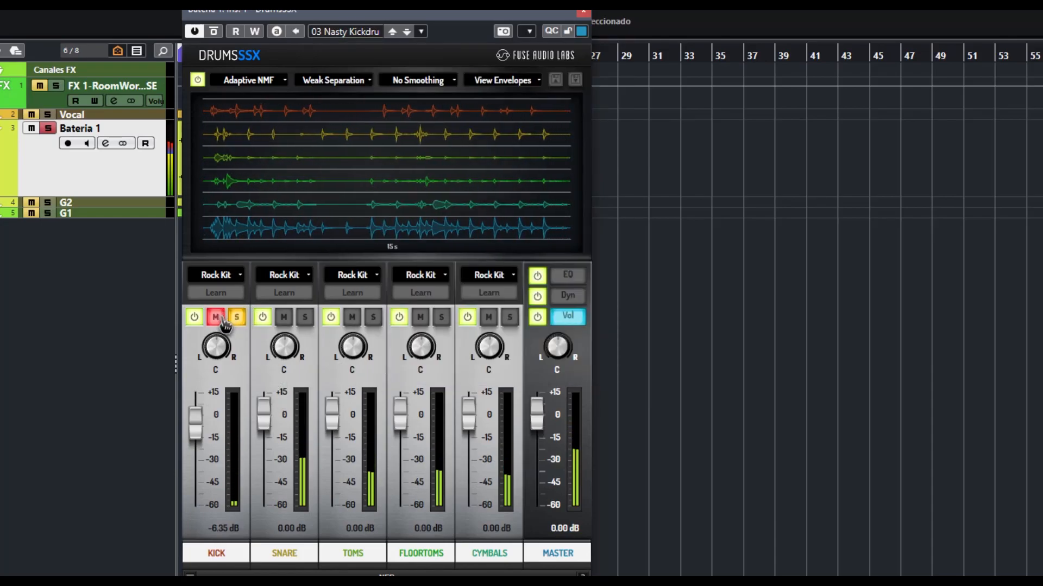
{"action": "left_click", "coordinate": [216, 317]}
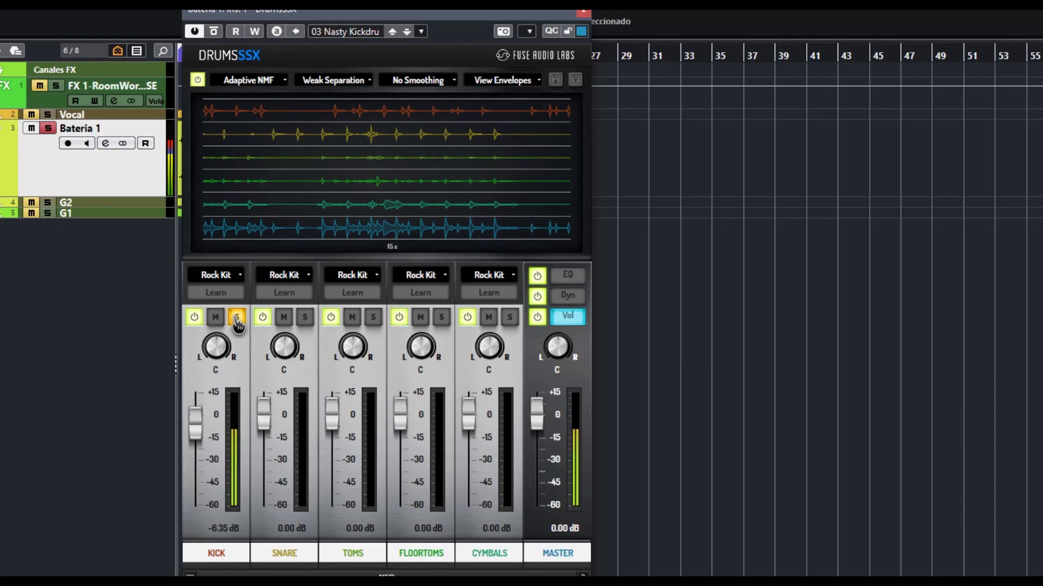
{"action": "left_click", "coordinate": [237, 320]}
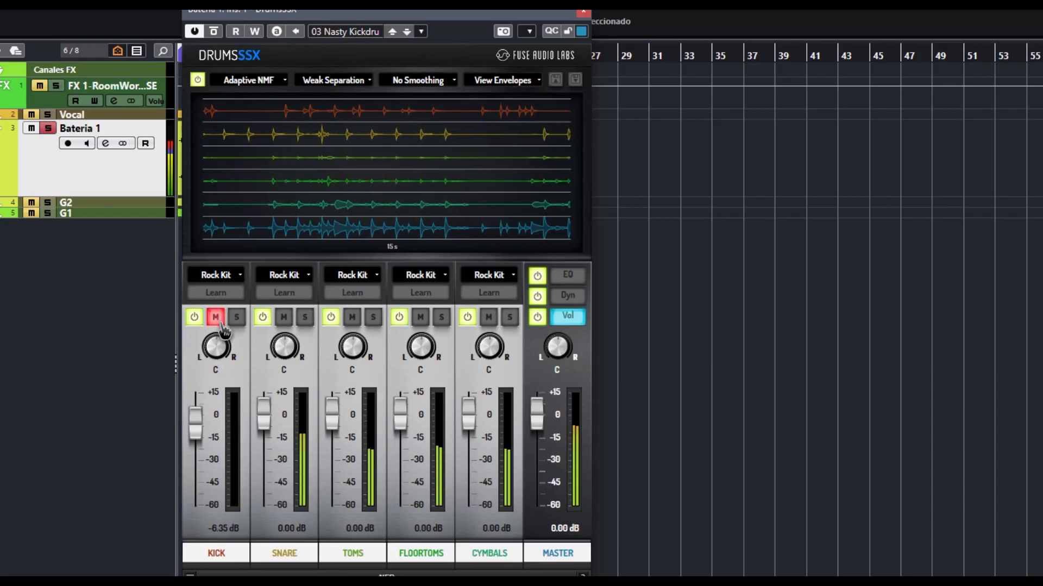
{"action": "left_click", "coordinate": [220, 323]}
{"action": "left_click", "coordinate": [237, 320]}
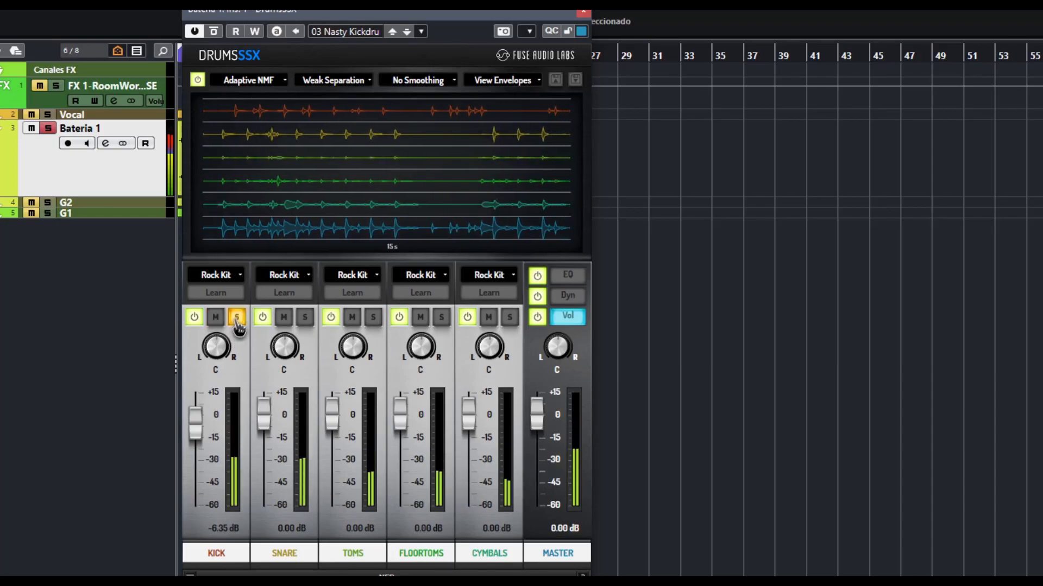
{"action": "left_click", "coordinate": [236, 319]}
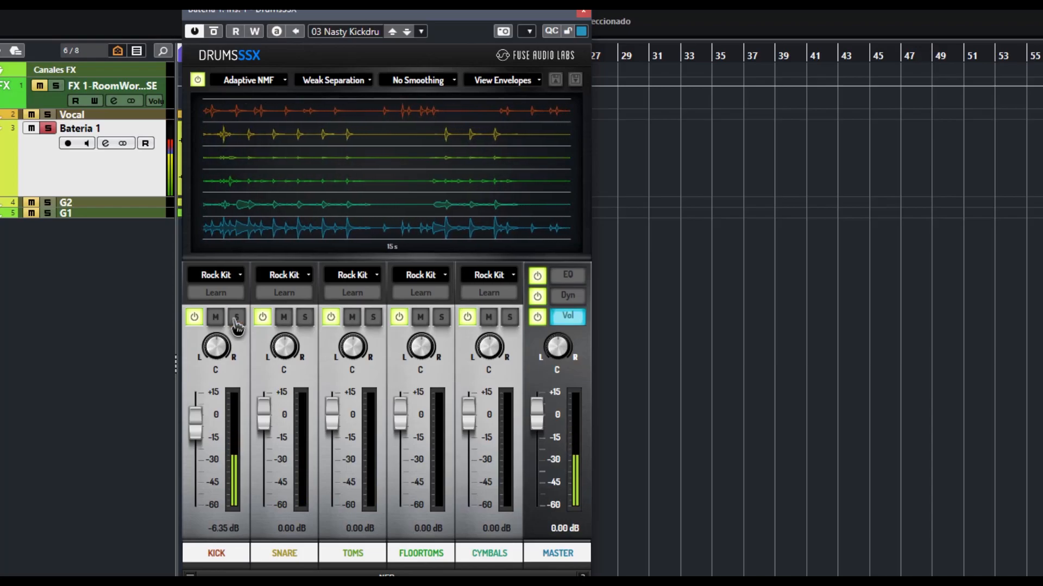
Load the 05 Overhead Sheen preset and audition the cymbals channel by soloing it.
{"action": "left_click", "coordinate": [362, 31]}
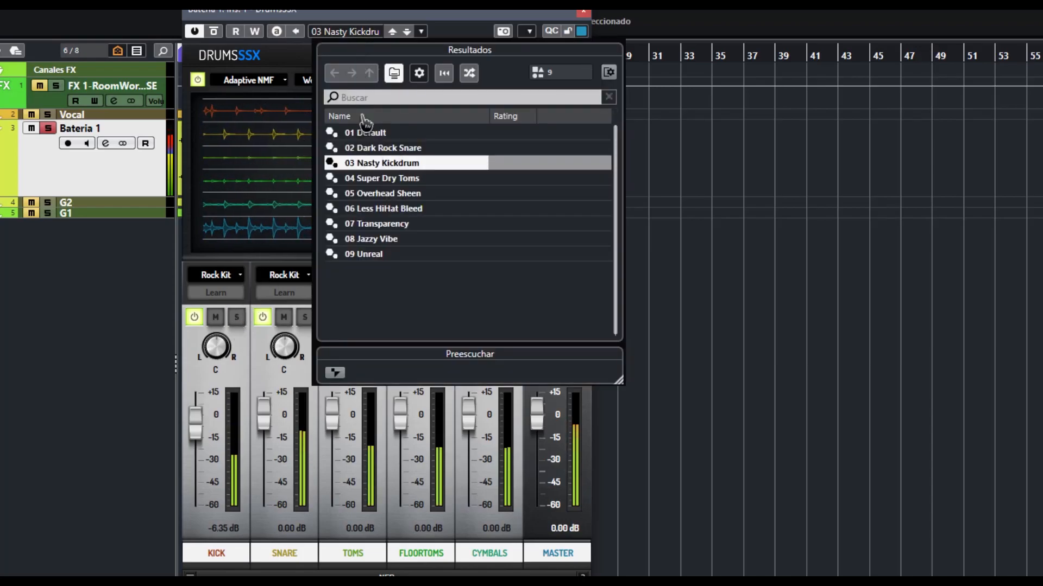
{"action": "left_click", "coordinate": [406, 195]}
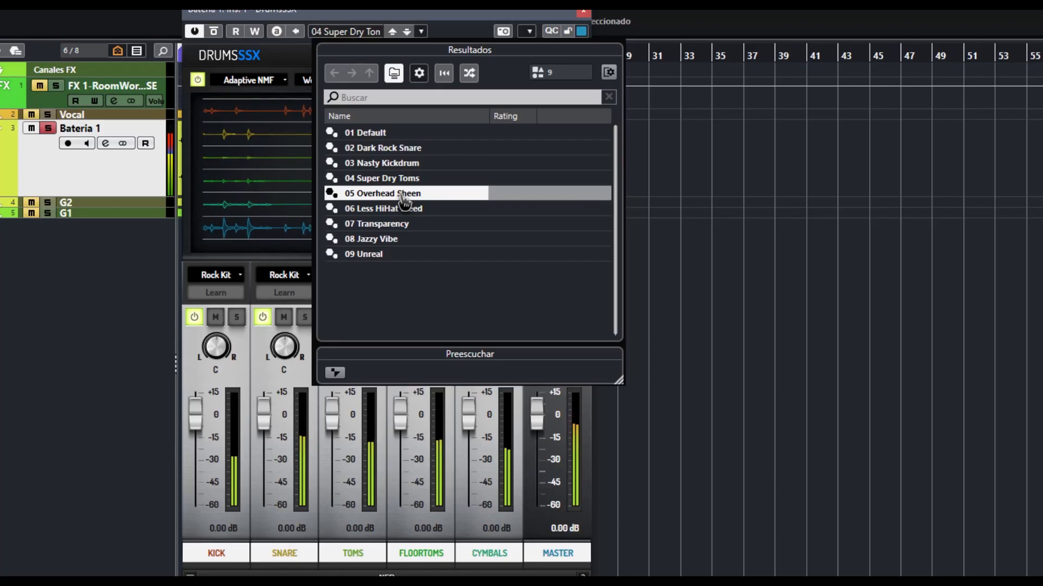
{"action": "double_click", "coordinate": [405, 196]}
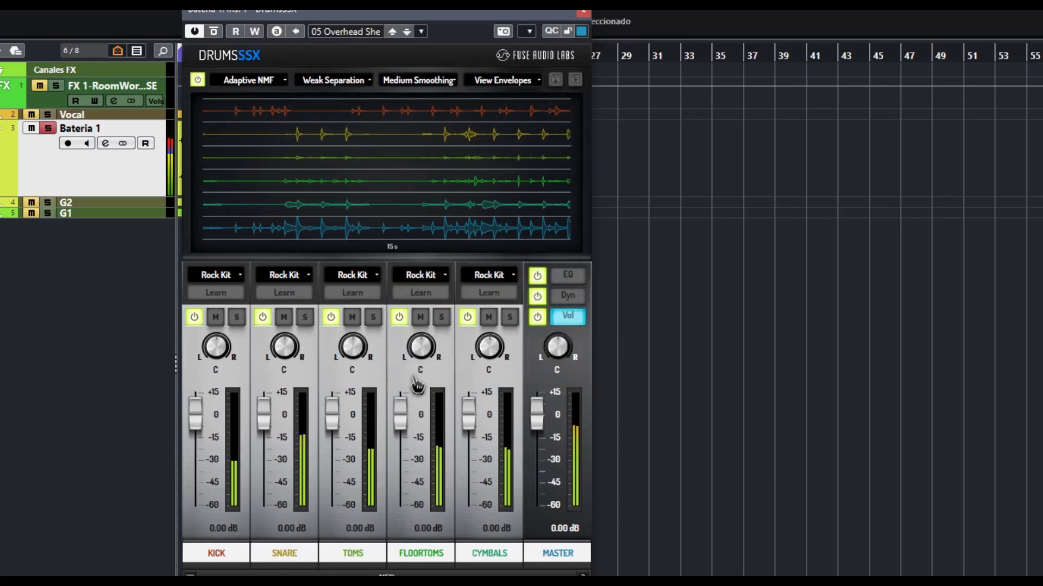
{"action": "left_click", "coordinate": [510, 317]}
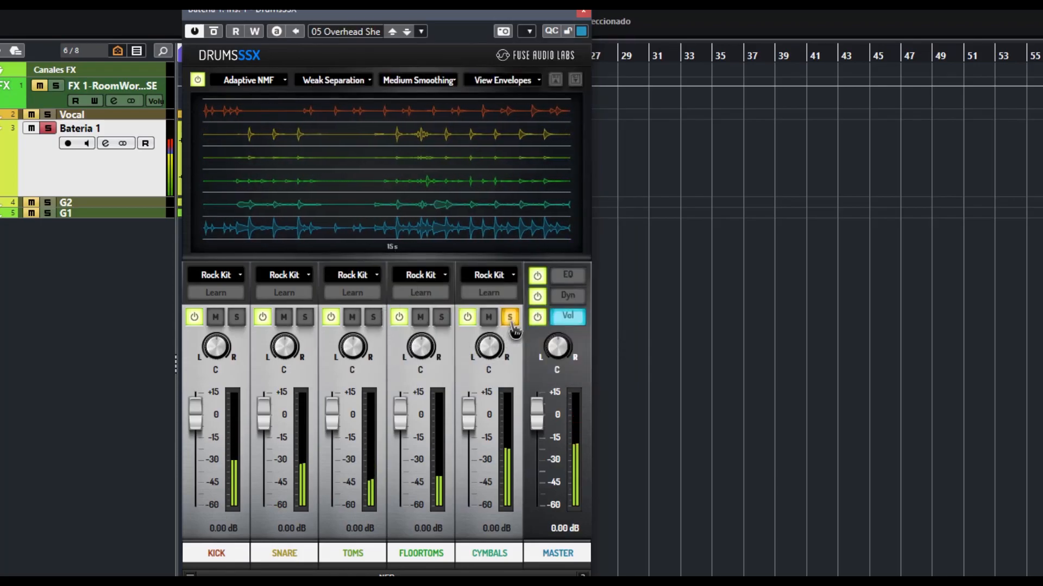
{"action": "left_click", "coordinate": [511, 321]}
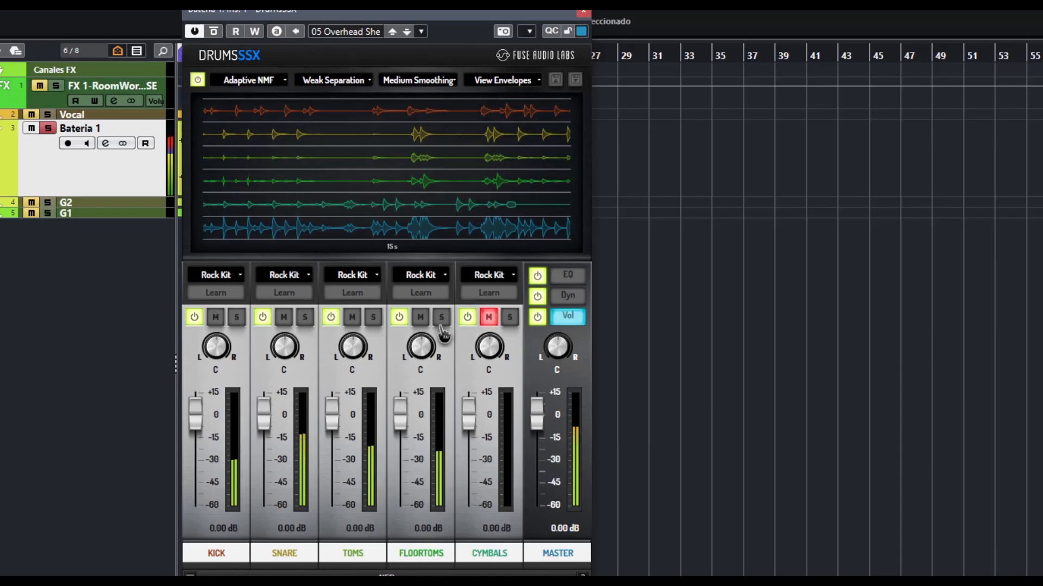
Listen to the mix with the floortoms, toms and snare muted, and unmute all channels including the cymbals.
{"action": "left_click", "coordinate": [419, 317]}
{"action": "left_click", "coordinate": [353, 317]}
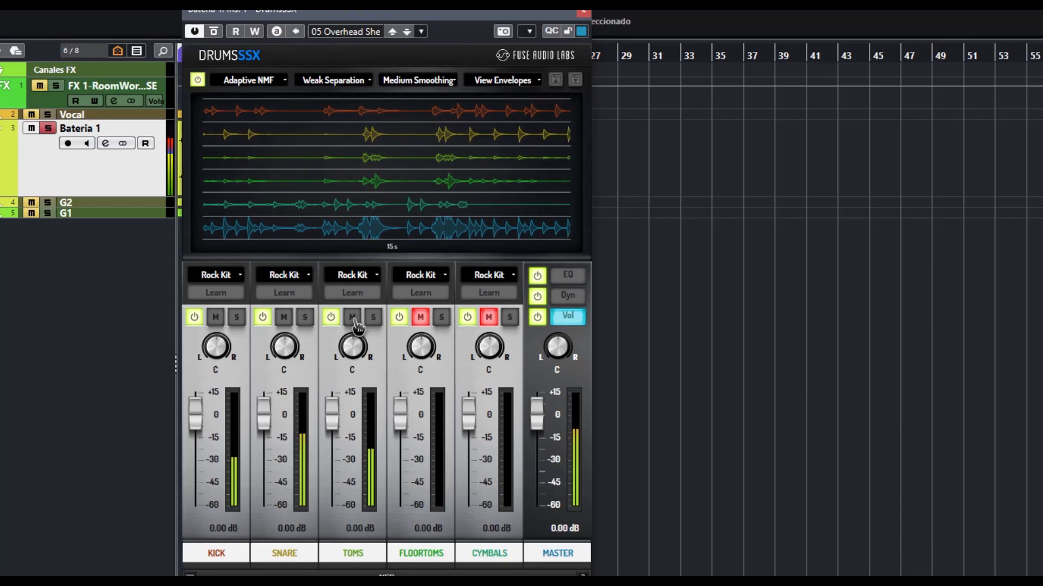
{"action": "left_click", "coordinate": [284, 320]}
{"action": "left_click", "coordinate": [285, 318]}
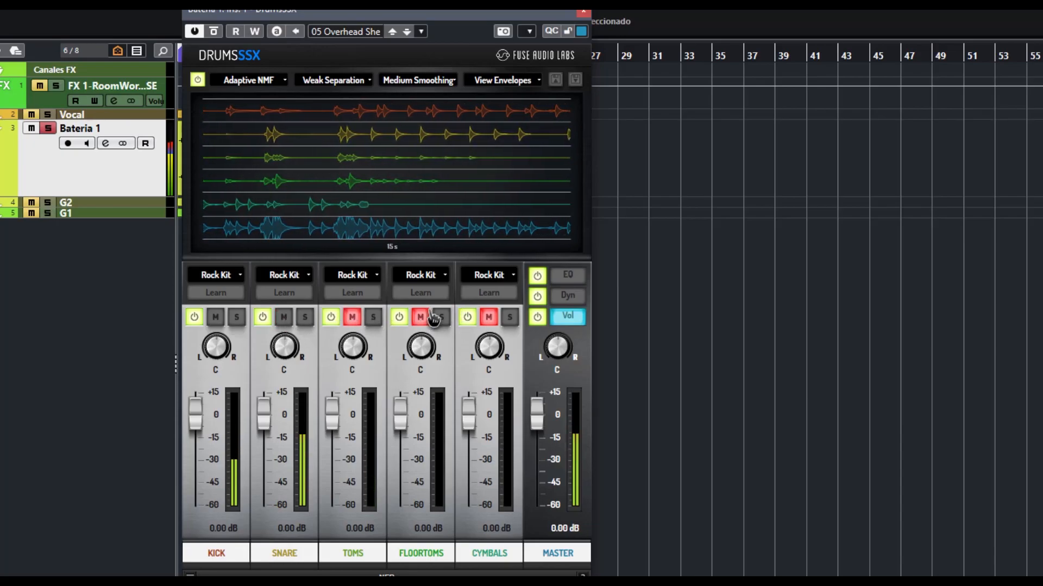
{"action": "left_click", "coordinate": [354, 319]}
{"action": "left_click", "coordinate": [421, 317]}
{"action": "left_click", "coordinate": [488, 317]}
Lower the cymbals volume to about -8.74 dB, adjust the snare and kick levels, and pull the toms and floortoms down to -60 dB.
{"action": "mouse_move", "coordinate": [468, 416]}
{"action": "left_mouse_down"}
{"action": "mouse_move", "coordinate": [473, 539]}
{"action": "mouse_move", "coordinate": [467, 400]}
{"action": "mouse_move", "coordinate": [470, 426]}
{"action": "left_mouse_up"}
{"action": "left_click_drag", "start_coordinate": [264, 415], "coordinate": [264, 451]}
{"action": "left_click_drag", "start_coordinate": [222, 495], "coordinate": [222, 434]}
{"action": "left_click_drag", "start_coordinate": [333, 417], "coordinate": [336, 523]}
{"action": "left_click_drag", "start_coordinate": [396, 436], "coordinate": [399, 520]}
Return the snare, kick and cymbals channel volumes to 0 dB.
{"action": "mouse_move", "coordinate": [264, 453]}
{"action": "left_mouse_down"}
{"action": "mouse_move", "coordinate": [267, 431]}
{"action": "mouse_move", "coordinate": [270, 450]}
{"action": "left_mouse_up"}
{"action": "left_click_drag", "start_coordinate": [202, 439], "coordinate": [215, 441]}
{"action": "double_click", "coordinate": [212, 437]}
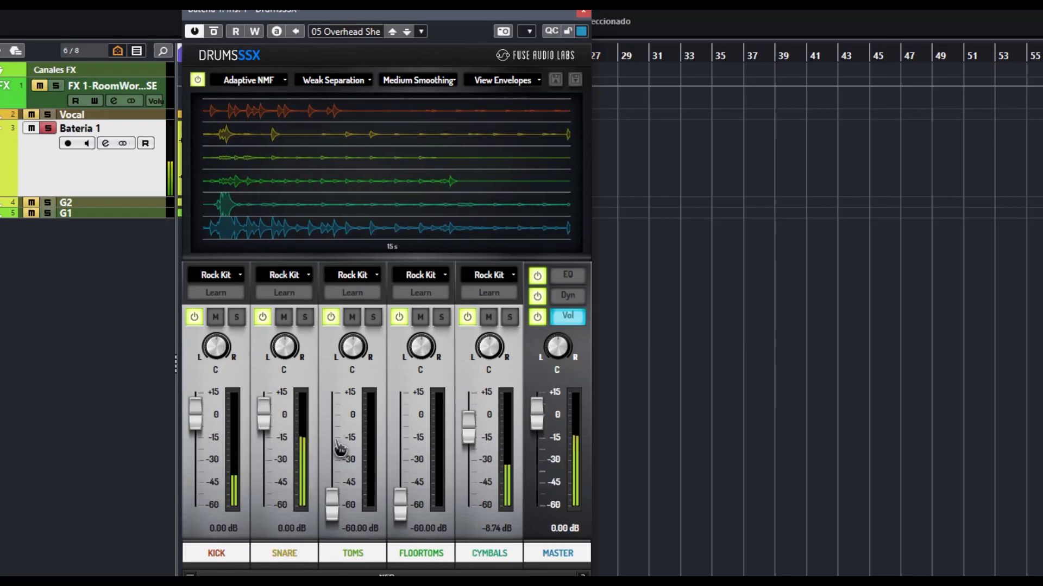
{"action": "double_click", "coordinate": [468, 429]}
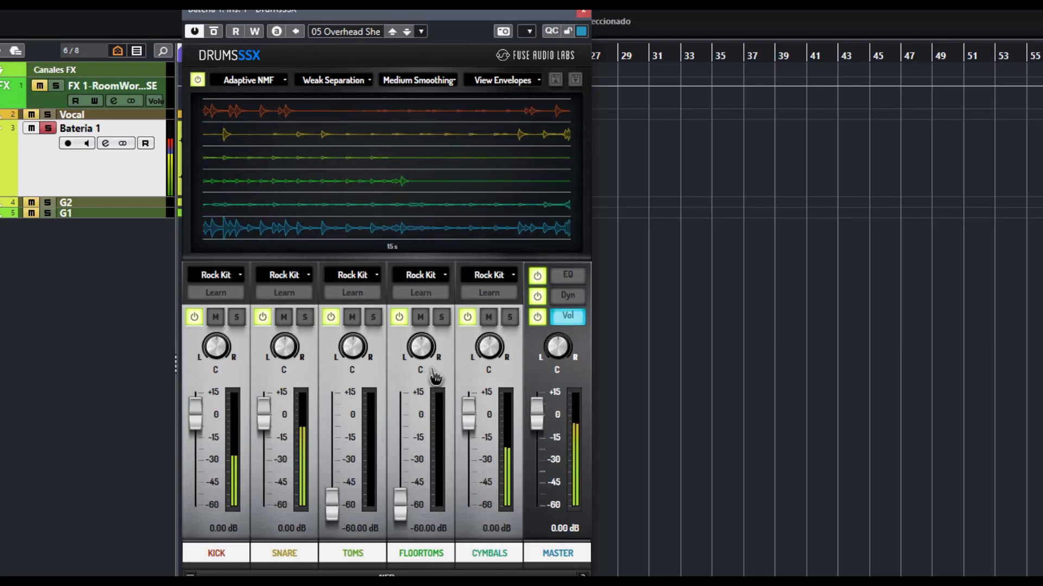
Audition the mix with the cymbals muted and at -60 dB, and set the cymbals volume to about -12 dB.
{"action": "left_click", "coordinate": [488, 318]}
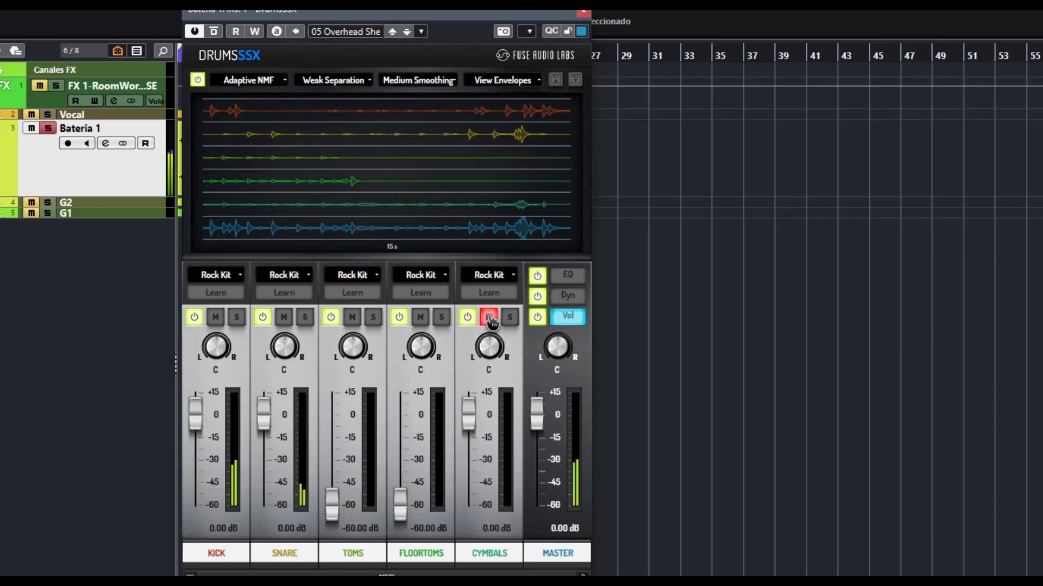
{"action": "left_click", "coordinate": [489, 317]}
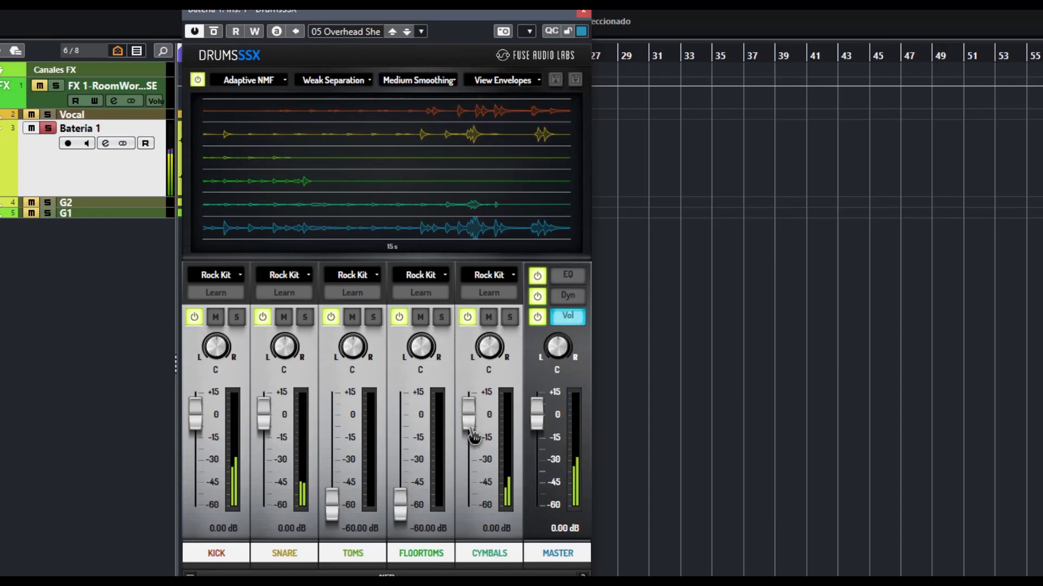
{"action": "left_click_drag", "start_coordinate": [468, 414], "coordinate": [477, 518]}
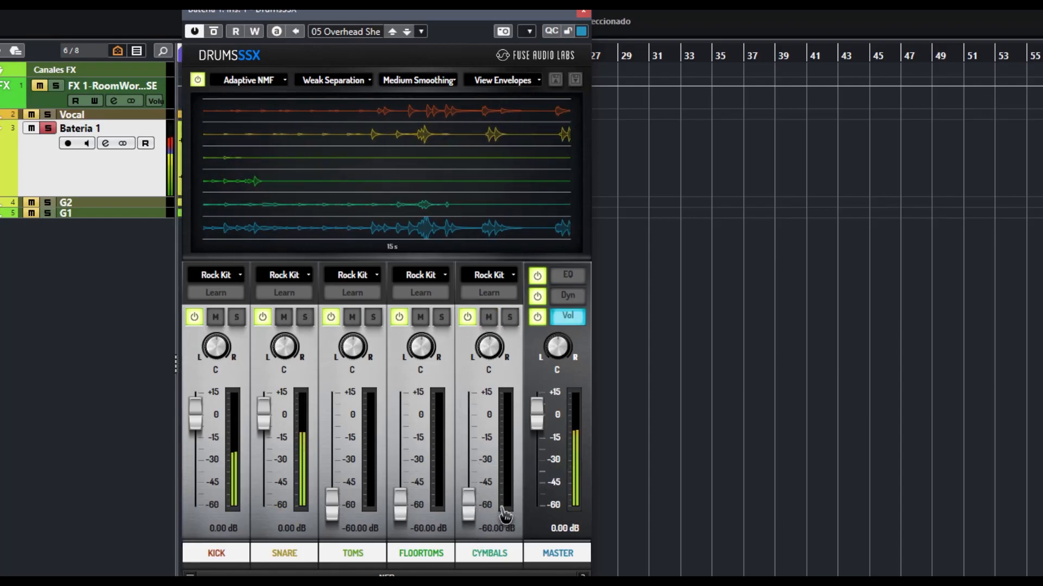
{"action": "left_click_drag", "start_coordinate": [468, 505], "coordinate": [479, 435]}
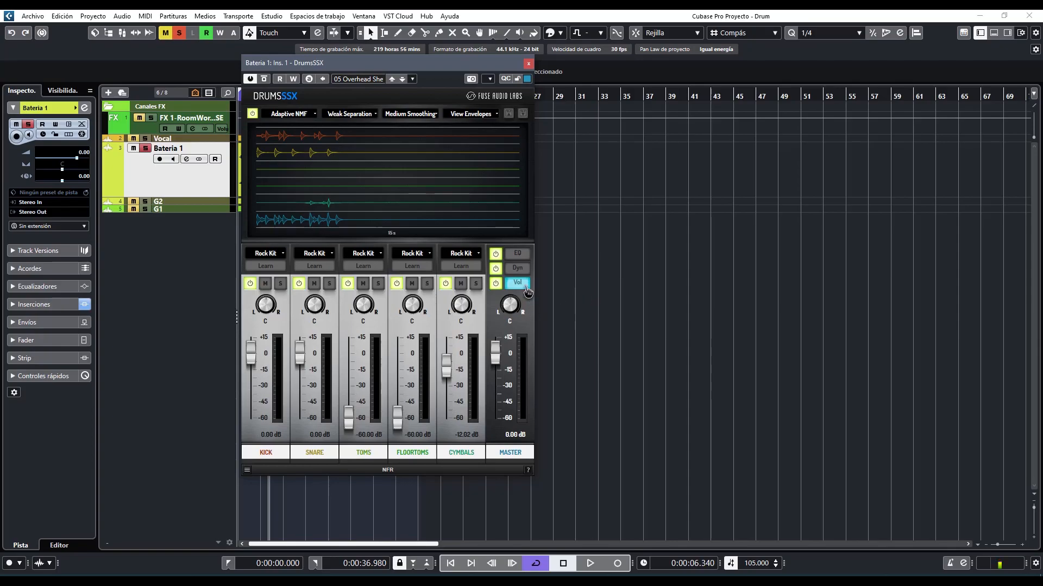
Examine the channels' dynamics and EQ controls in the Overhead Sheen preset.
{"action": "left_click", "coordinate": [518, 269]}
{"action": "left_click", "coordinate": [523, 258]}
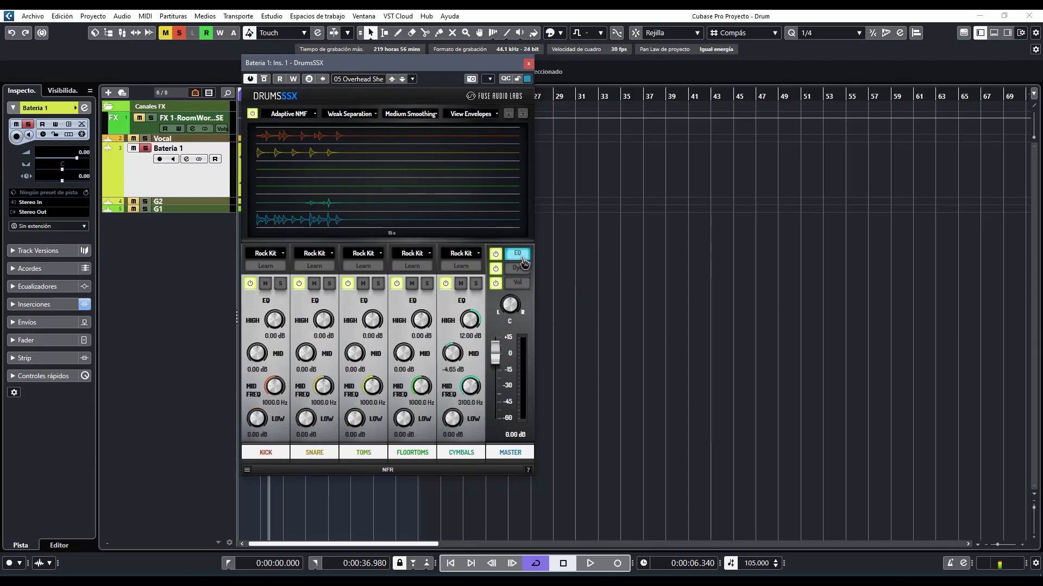